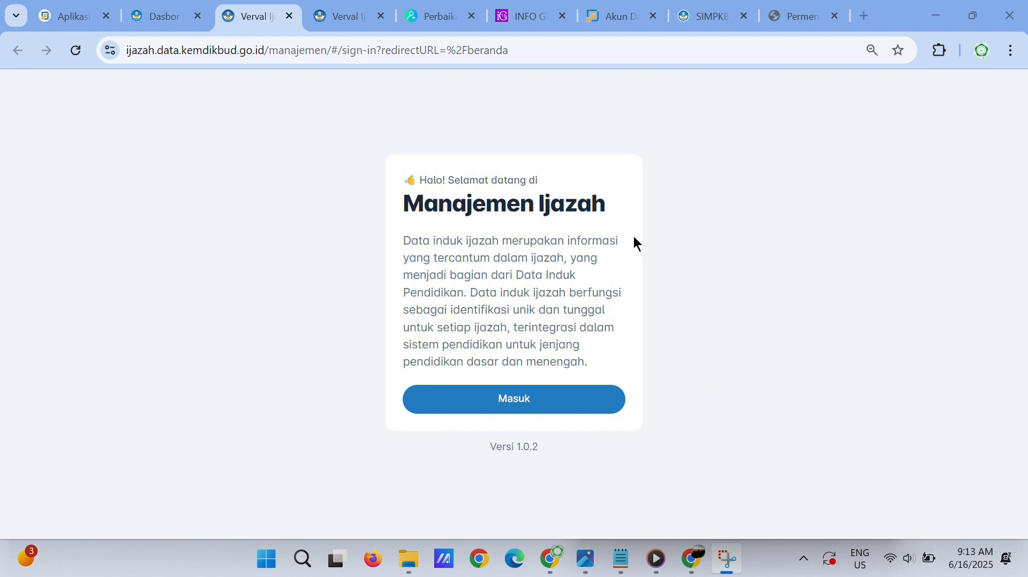
Sign in to Manajemen Ijazah using the account credentials already filled in on the login form.
{"action": "left_click", "coordinate": [130, 52]}
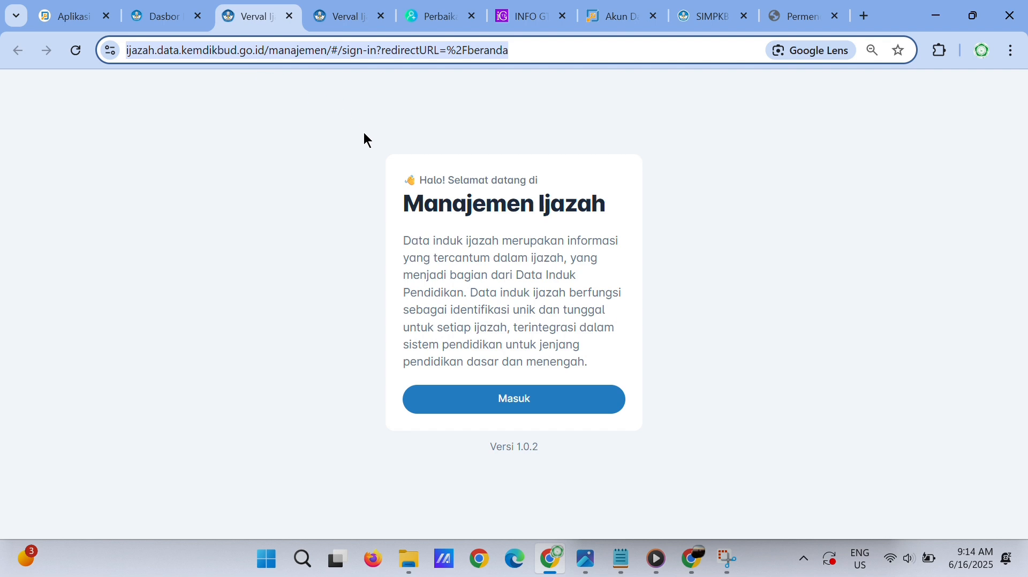
{"action": "left_click", "coordinate": [336, 175]}
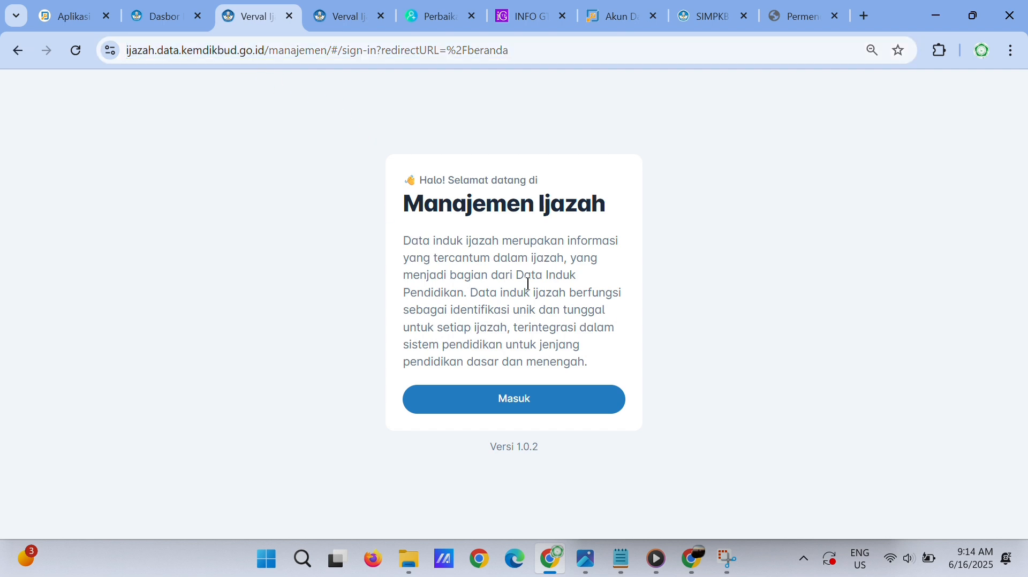
{"action": "left_click", "coordinate": [567, 403]}
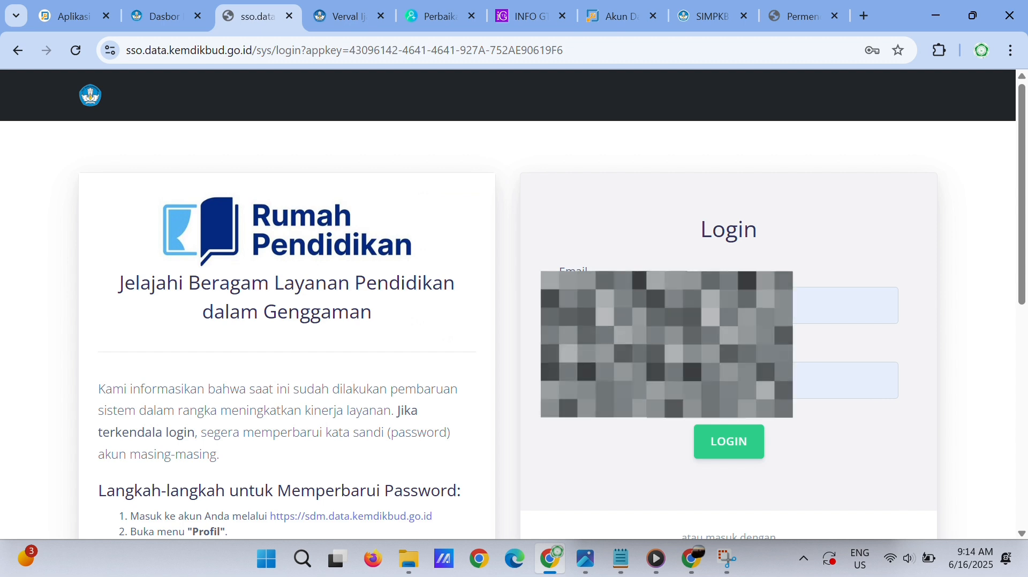
{"action": "key", "text": "Return"}
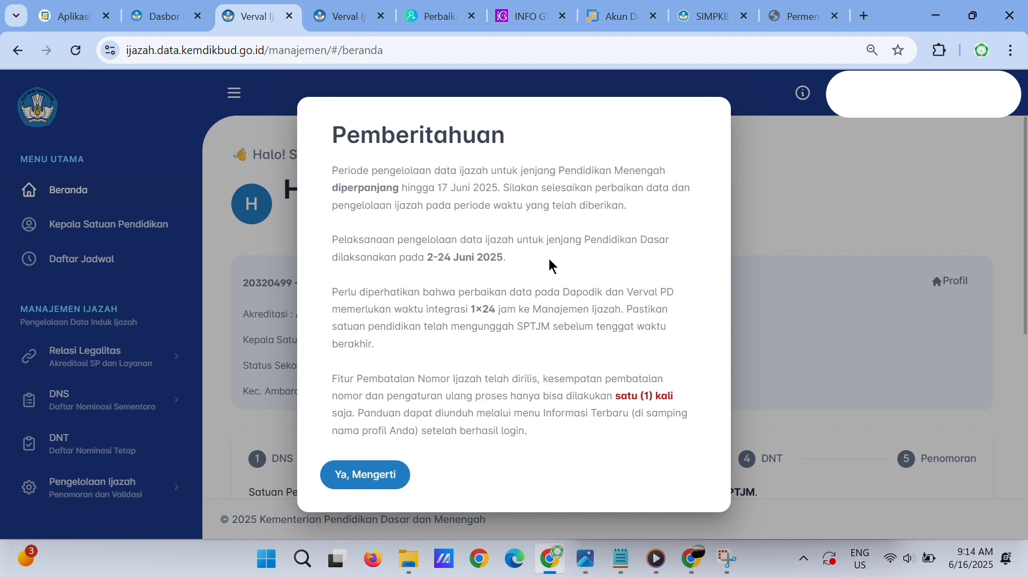
Read the Pemberitahuan notice about the ijazah management periods for Pendidikan Dasar and Pendidikan Menengah.
{"action": "left_click_drag", "start_coordinate": [586, 239], "coordinate": [523, 259]}
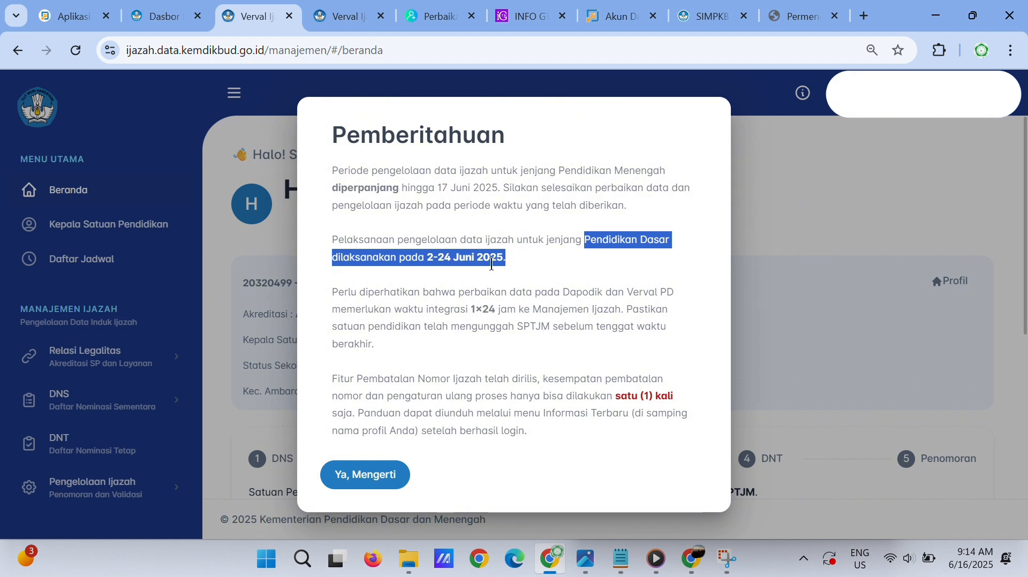
{"action": "left_click", "coordinate": [553, 274]}
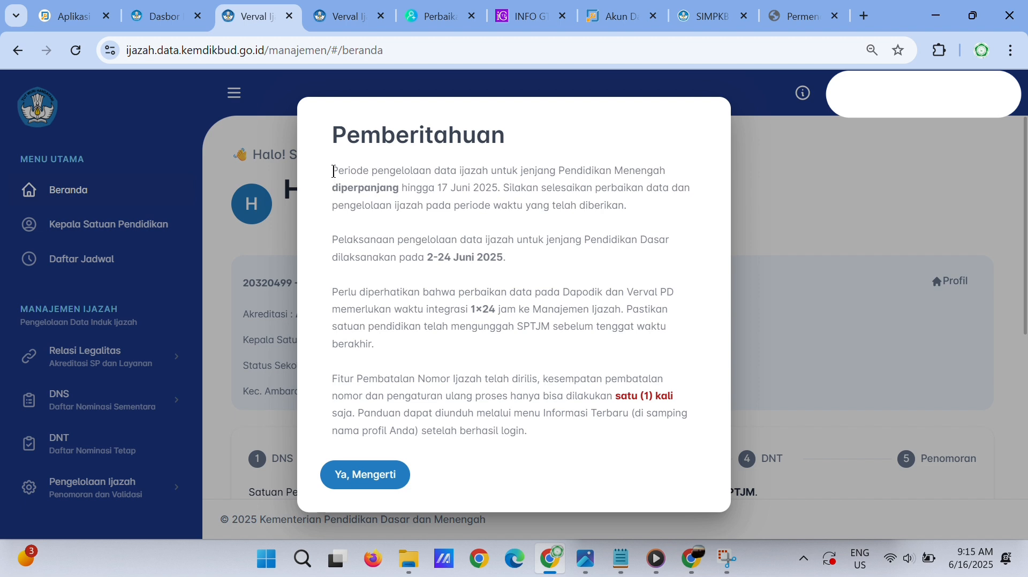
{"action": "left_click_drag", "start_coordinate": [333, 170], "coordinate": [452, 244]}
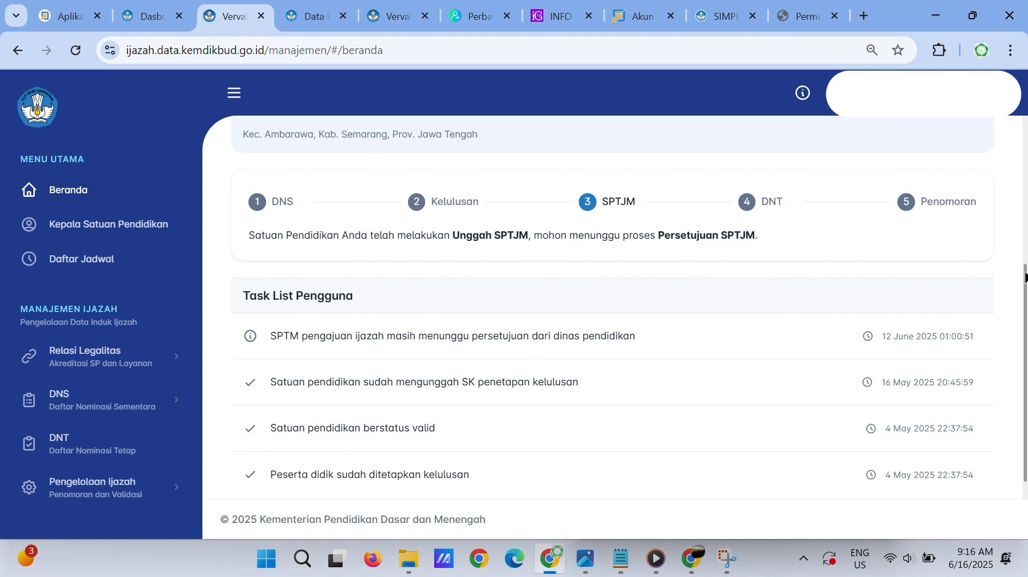
Review the school's ijazah progress stages and the Task List Pengguna on the Beranda page.
{"action": "left_click_drag", "start_coordinate": [1025, 278], "coordinate": [1025, 296]}
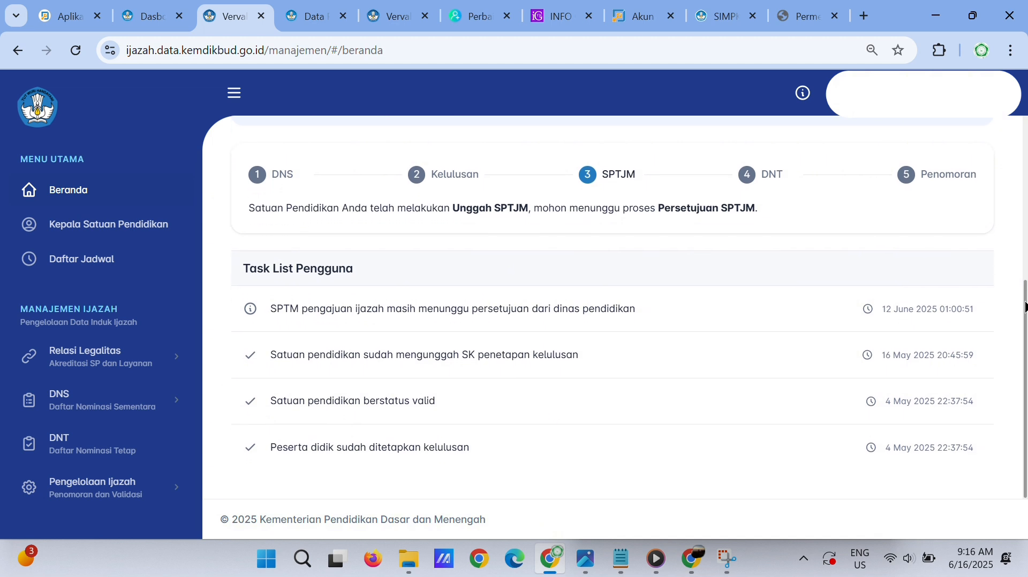
{"action": "left_click_drag", "start_coordinate": [1023, 303], "coordinate": [1016, 282]}
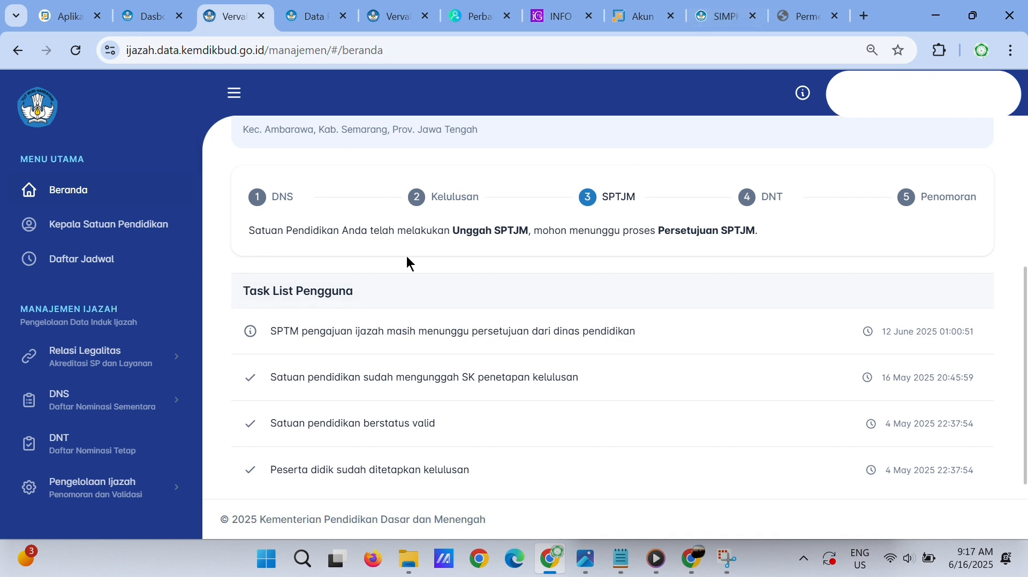
{"action": "left_click_drag", "start_coordinate": [769, 234], "coordinate": [354, 214]}
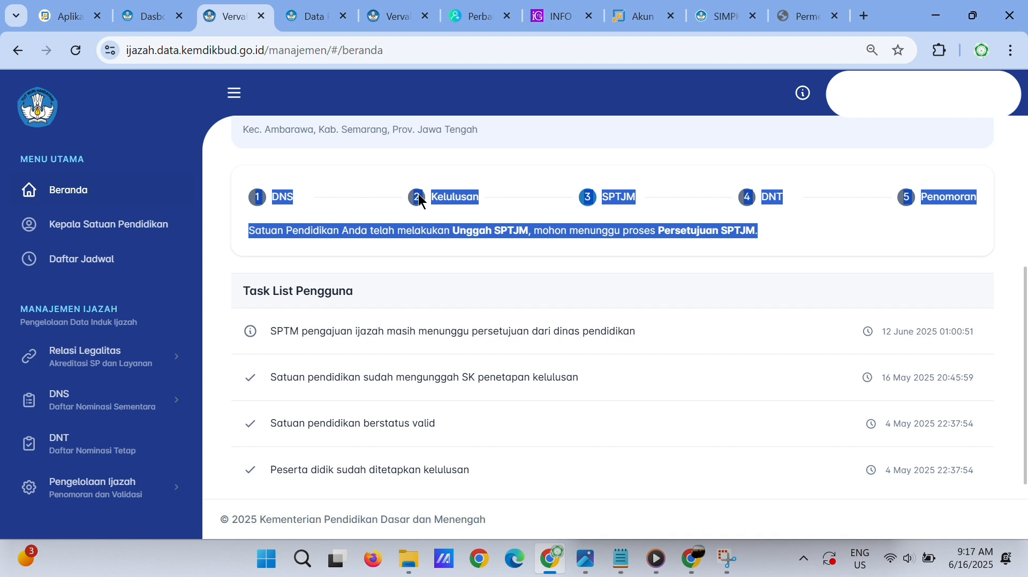
{"action": "left_click", "coordinate": [396, 170]}
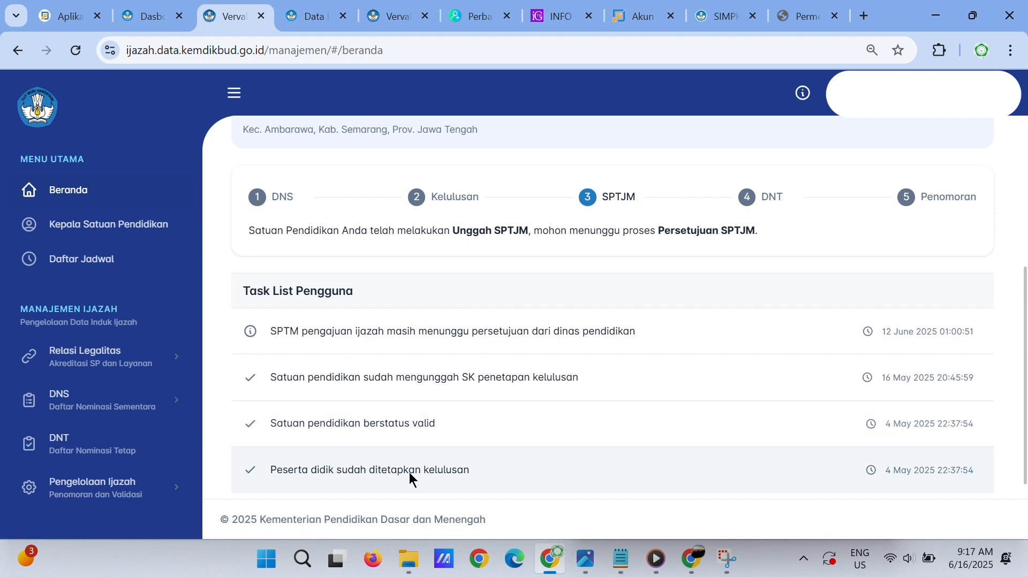
{"action": "scroll", "coordinate": [1026, 344], "scroll_direction": "up", "scroll_amount": 5}
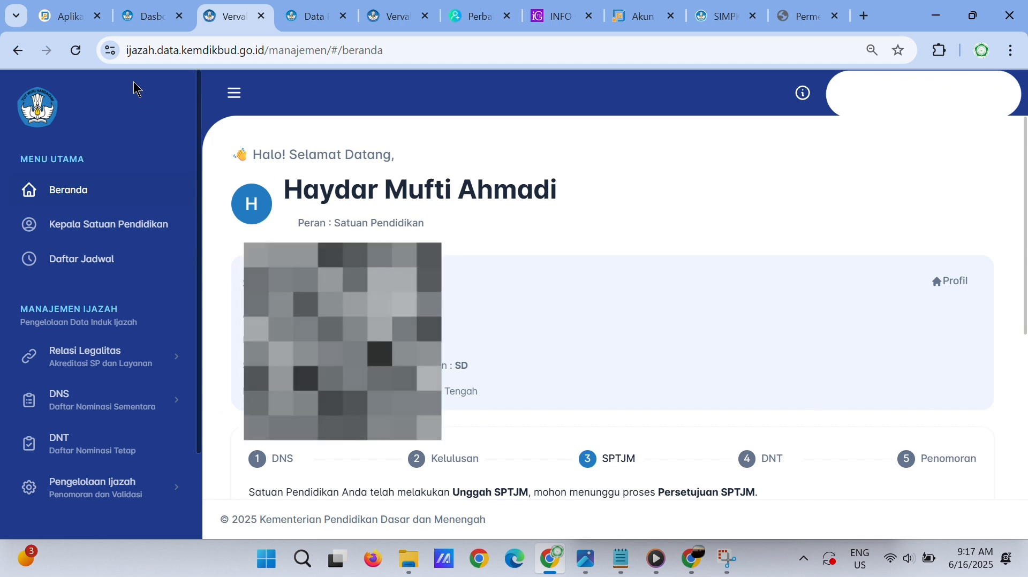
Open the Daftar Kepala Satuan Pendidikan page and view the principal's entry in the list.
{"action": "left_click", "coordinate": [144, 236]}
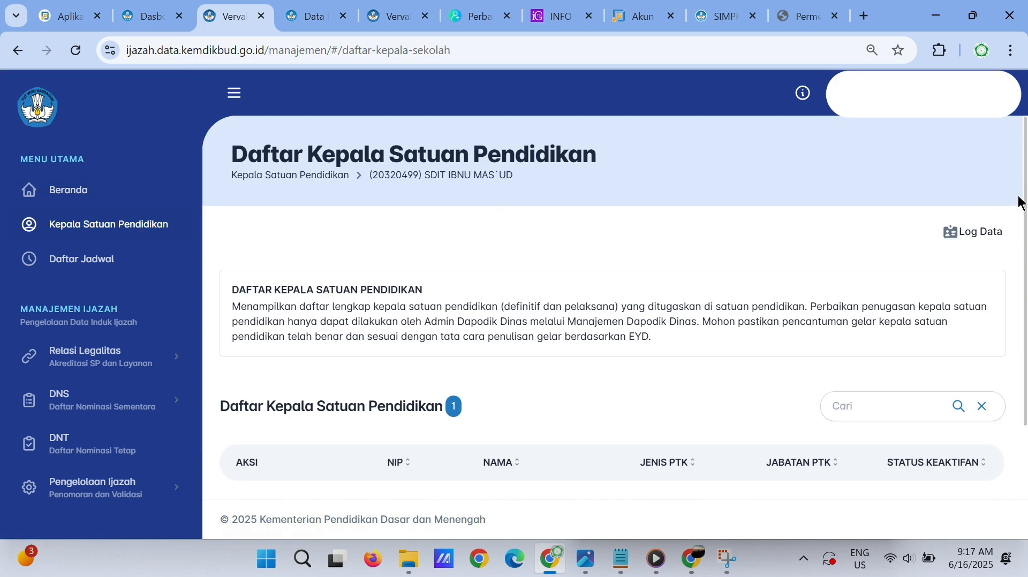
{"action": "scroll", "coordinate": [1023, 206], "scroll_direction": "down", "scroll_amount": 1}
{"action": "scroll", "coordinate": [612, 318], "scroll_direction": "down", "scroll_amount": 2}
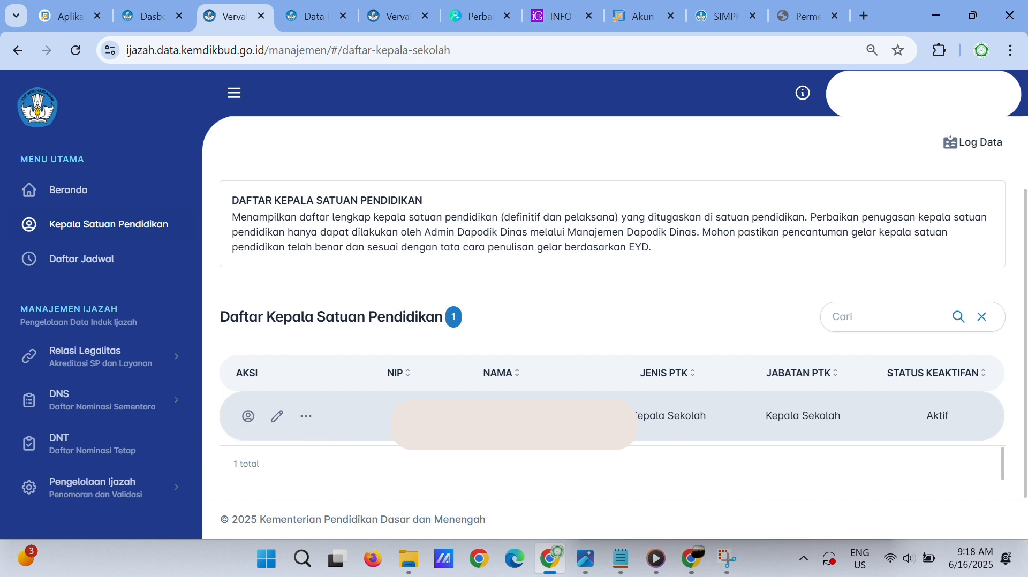
Try an entry in Nama Perubahan on the principal's name correction form, and leave the form without saving.
{"action": "left_click", "coordinate": [274, 422]}
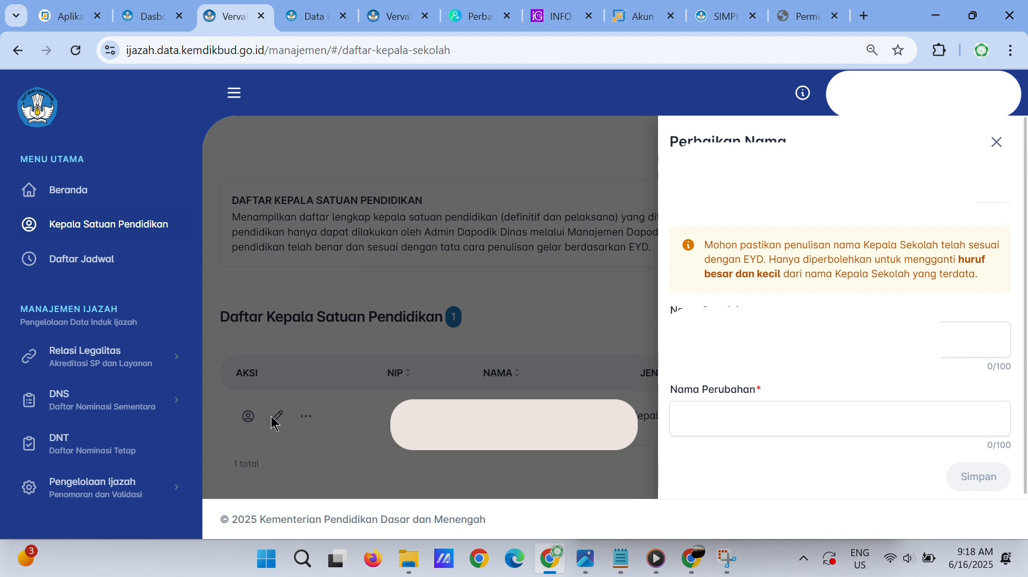
{"action": "left_click", "coordinate": [804, 361]}
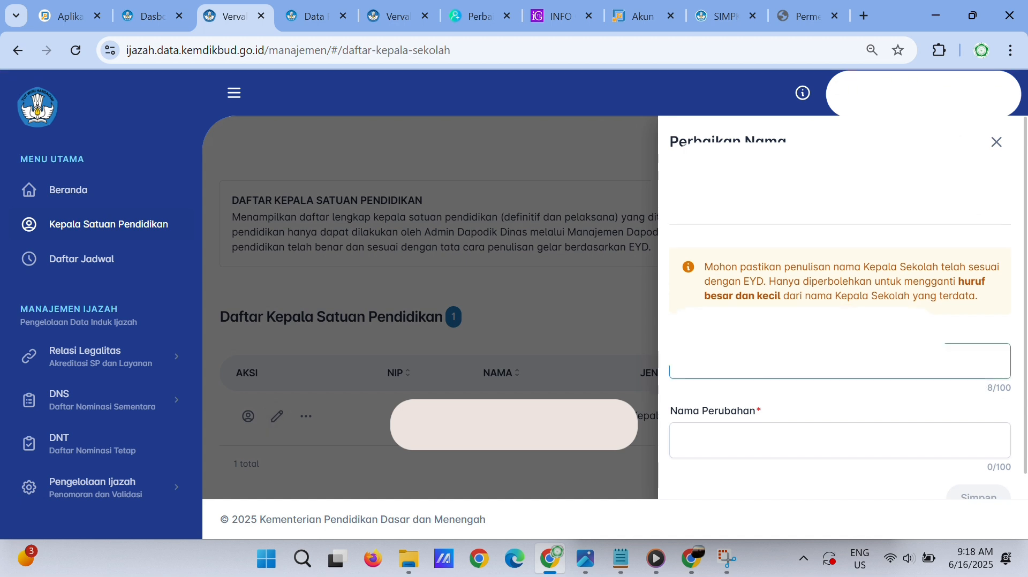
{"action": "left_click", "coordinate": [702, 440]}
{"action": "type", "text": "UFTFY"}
{"action": "key", "text": "BackSpace"}
{"action": "key", "text": "BackSpace"}
{"action": "key", "text": "BackSpace"}
{"action": "key", "text": "BackSpace"}
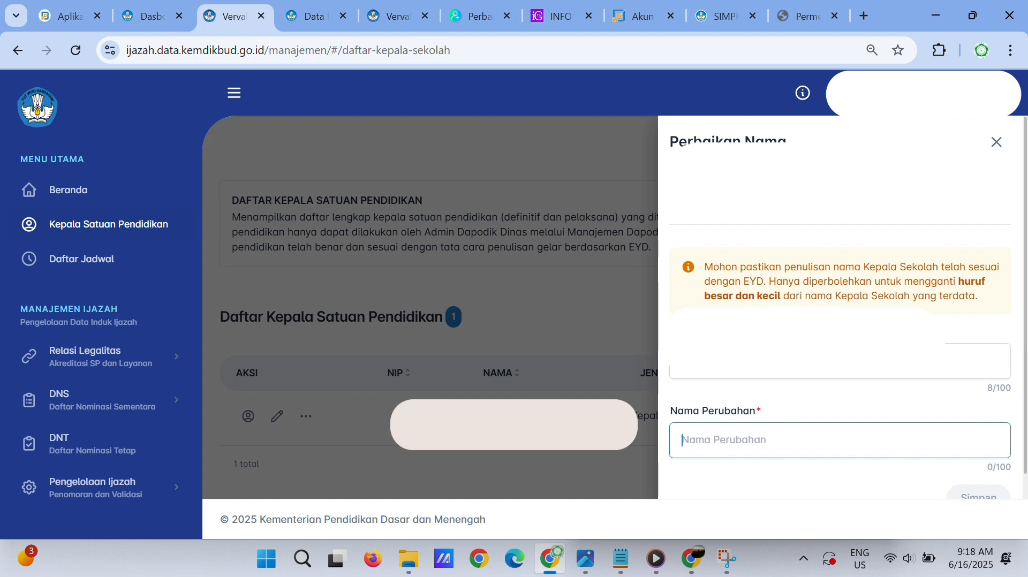
{"action": "scroll", "coordinate": [1020, 358], "scroll_direction": "down", "scroll_amount": 1}
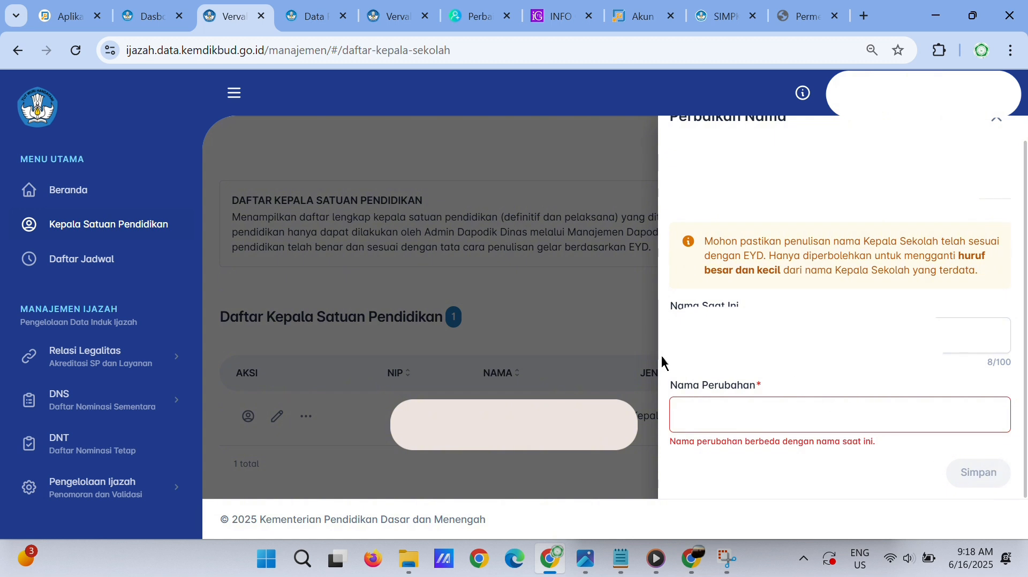
{"action": "left_click", "coordinate": [996, 123]}
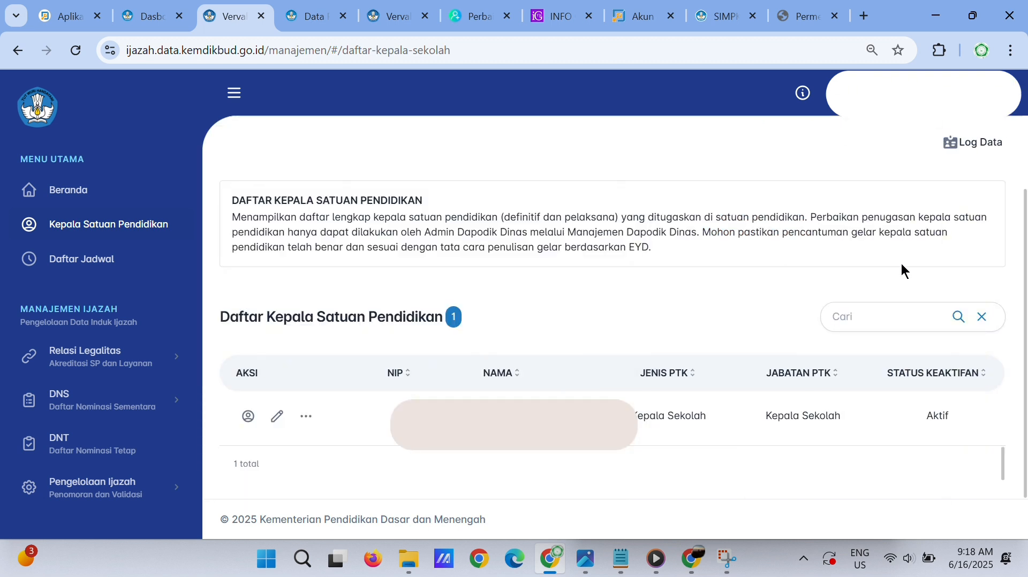
Inspect the front and back title fields in the principal's Perbaikan Gelar Akademik form, and close it without saving.
{"action": "left_click", "coordinate": [308, 417]}
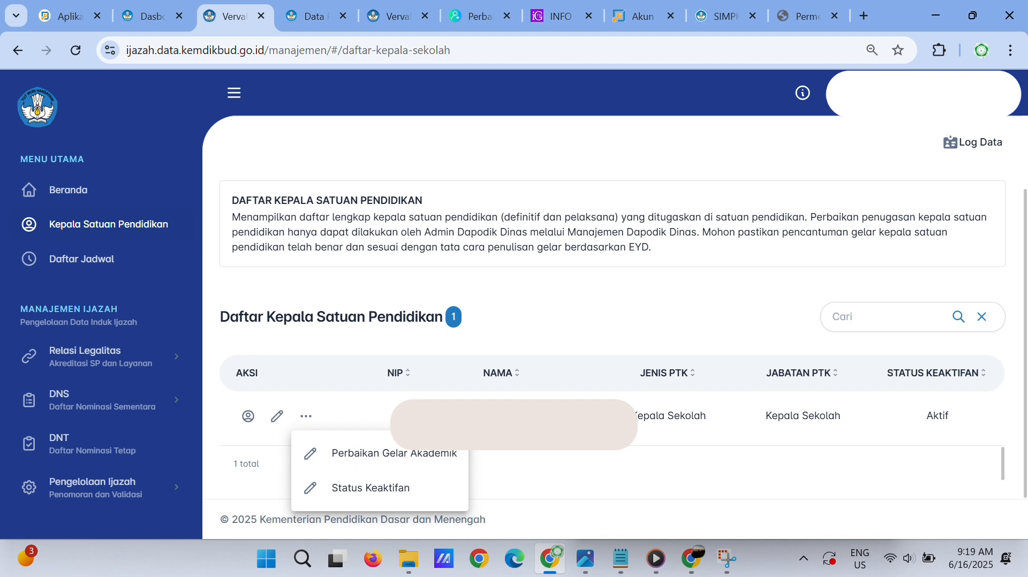
{"action": "left_click", "coordinate": [428, 452]}
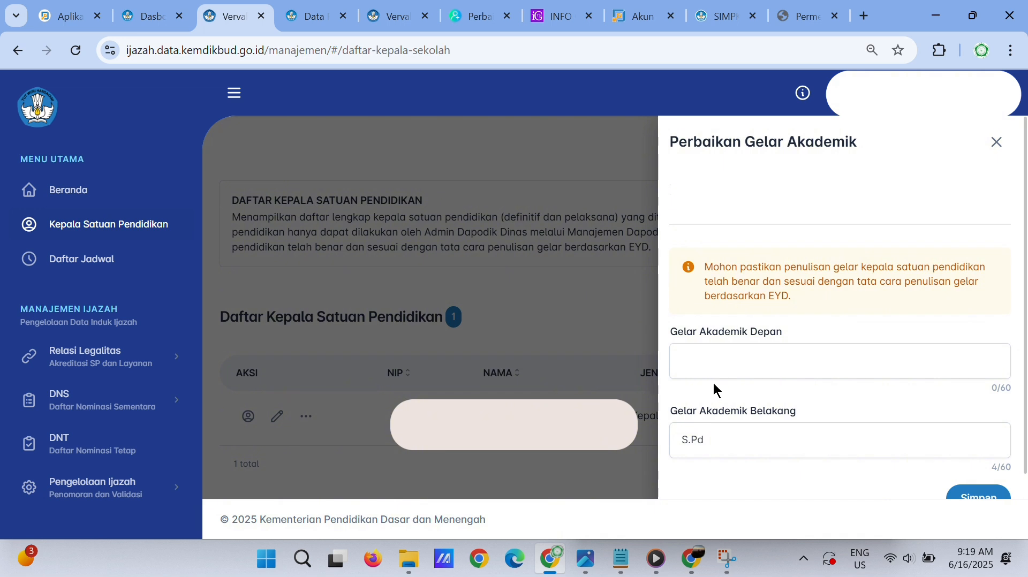
{"action": "left_click", "coordinate": [742, 365]}
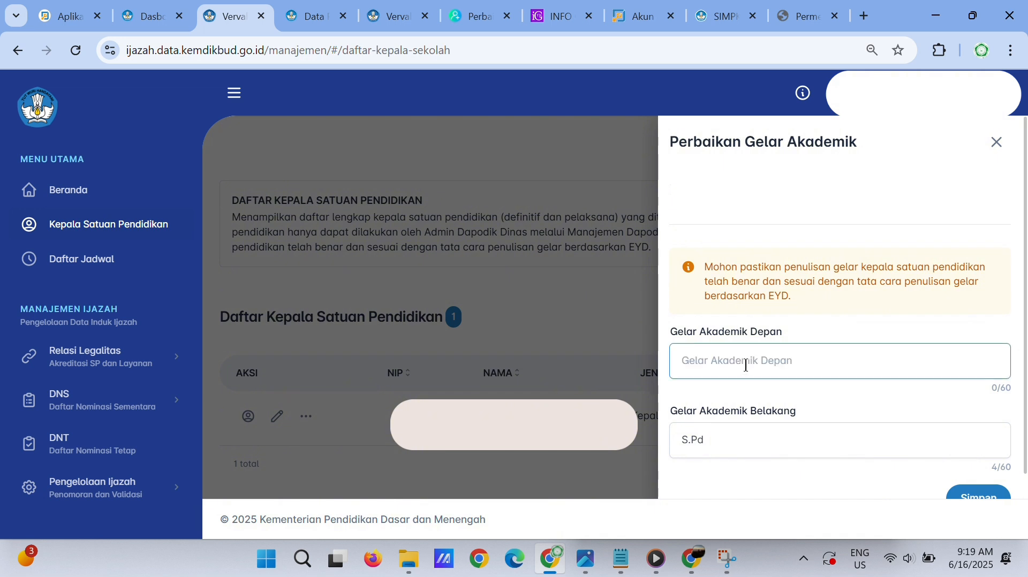
{"action": "left_click", "coordinate": [787, 447]}
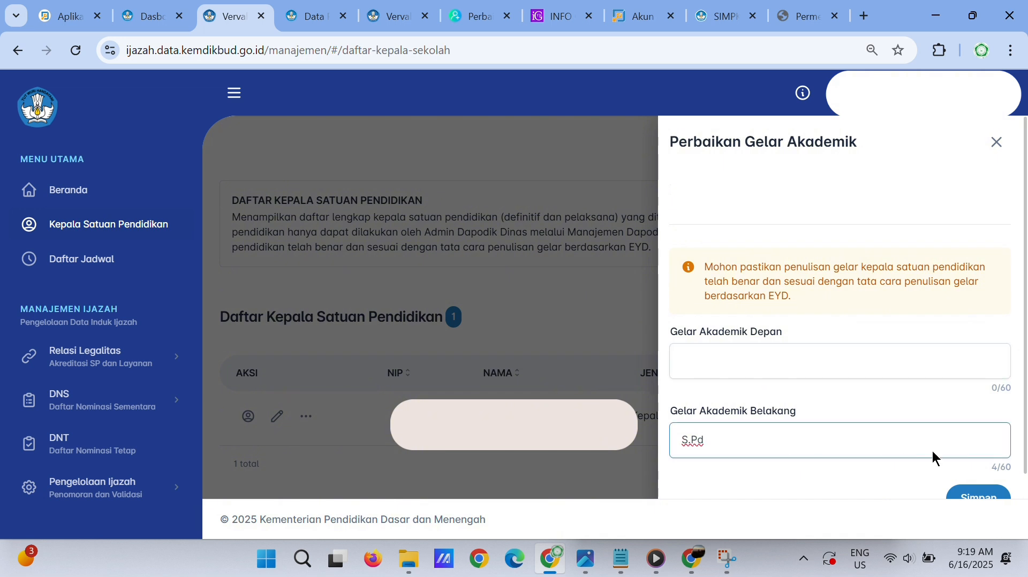
{"action": "key", "text": "Tab"}
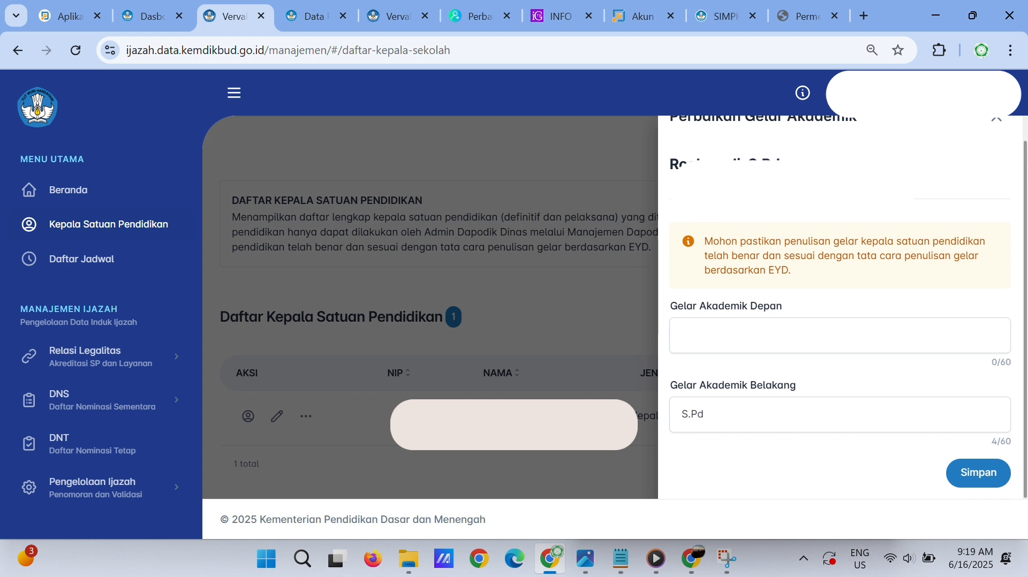
{"action": "scroll", "coordinate": [1013, 182], "scroll_direction": "up", "scroll_amount": 1}
{"action": "left_click", "coordinate": [997, 144]}
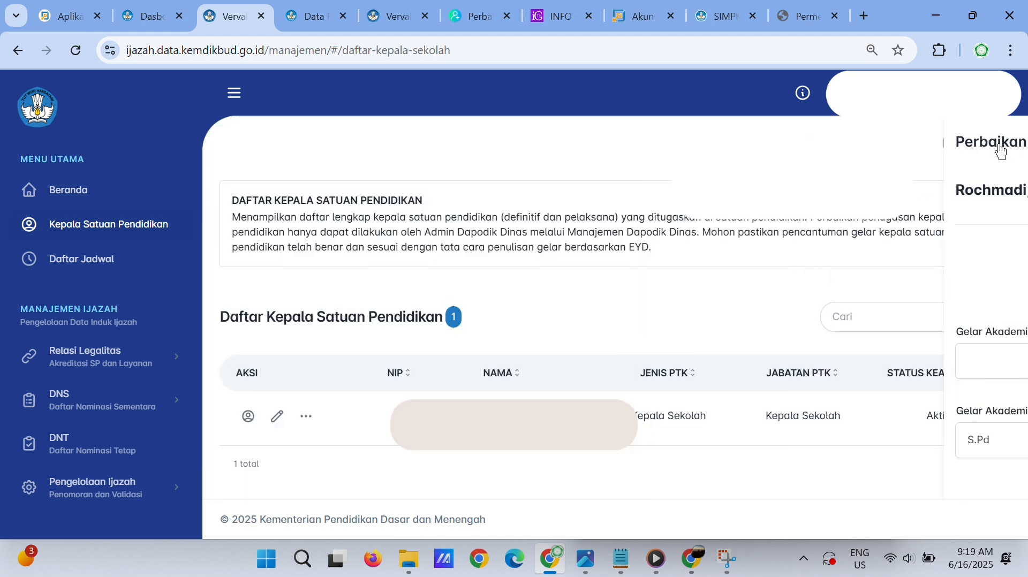
Inspect the principal's Status Keaktifan form and close it without saving.
{"action": "left_click", "coordinate": [305, 417]}
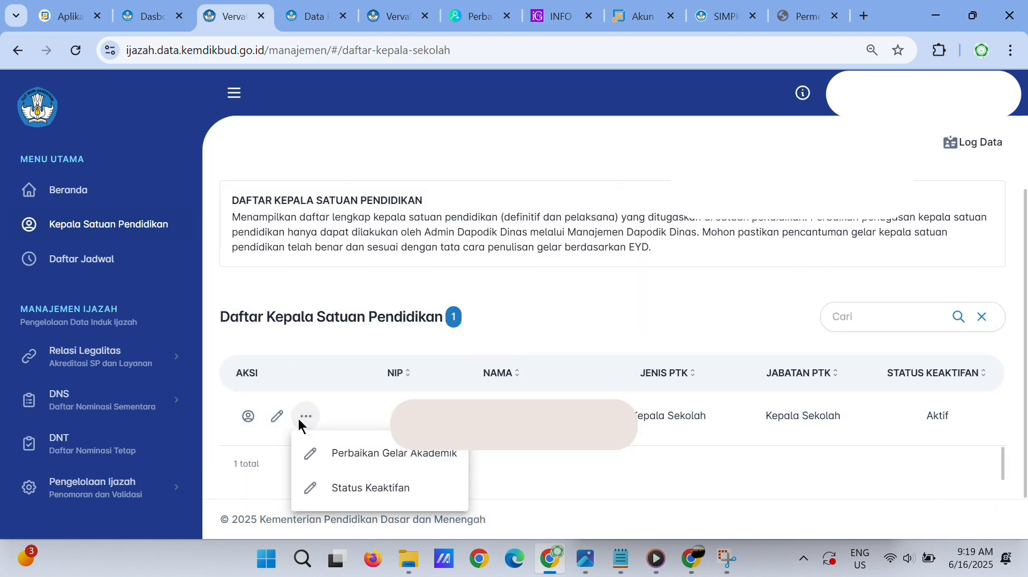
{"action": "left_click", "coordinate": [330, 484]}
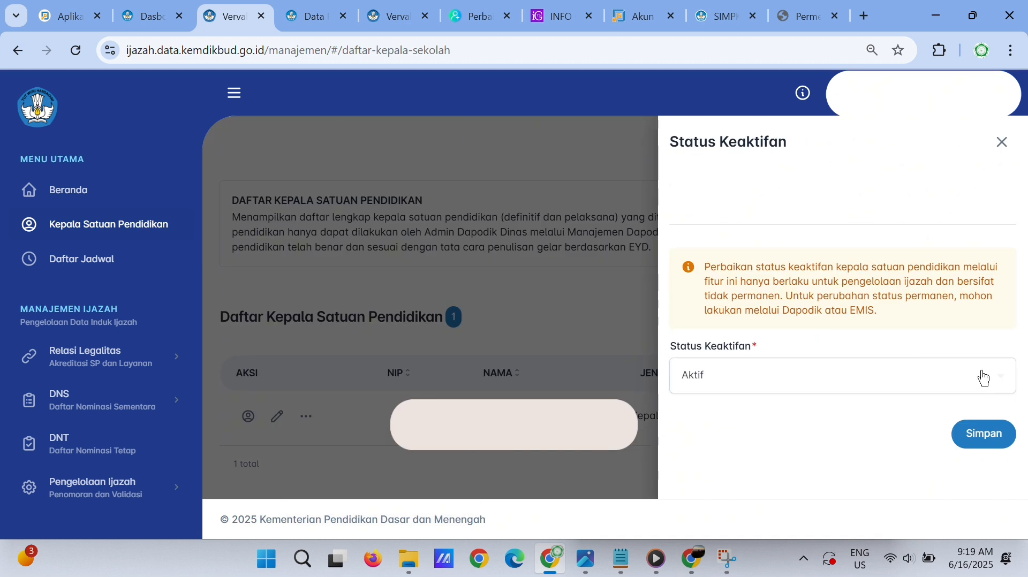
{"action": "left_click", "coordinate": [1001, 142]}
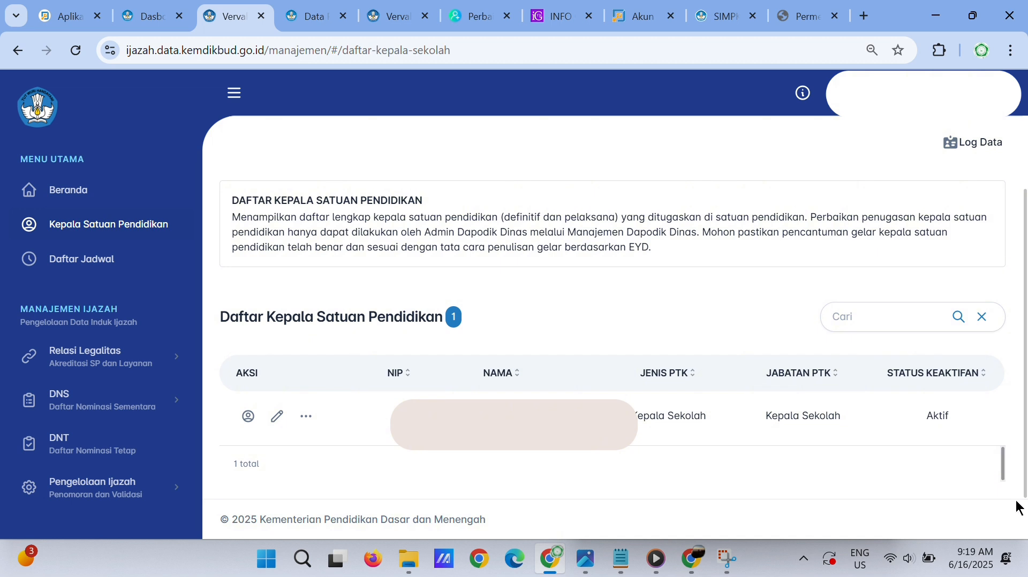
Open Daftar Jadwal and examine the start and end dates of each ijazah management stage.
{"action": "left_click", "coordinate": [43, 266]}
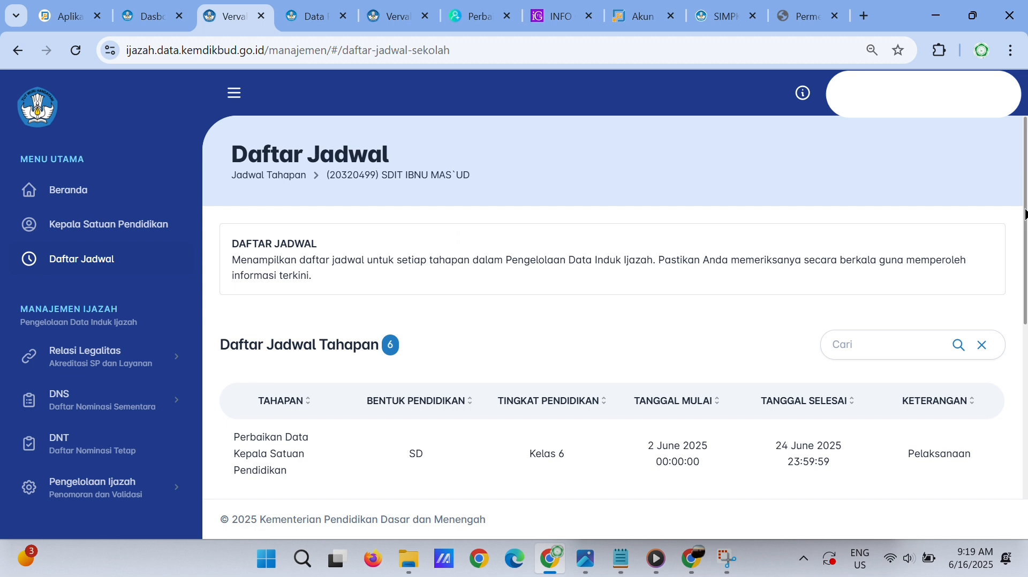
{"action": "scroll", "coordinate": [1025, 214], "scroll_direction": "down", "scroll_amount": 3}
{"action": "scroll", "coordinate": [615, 317], "scroll_direction": "down", "scroll_amount": 2}
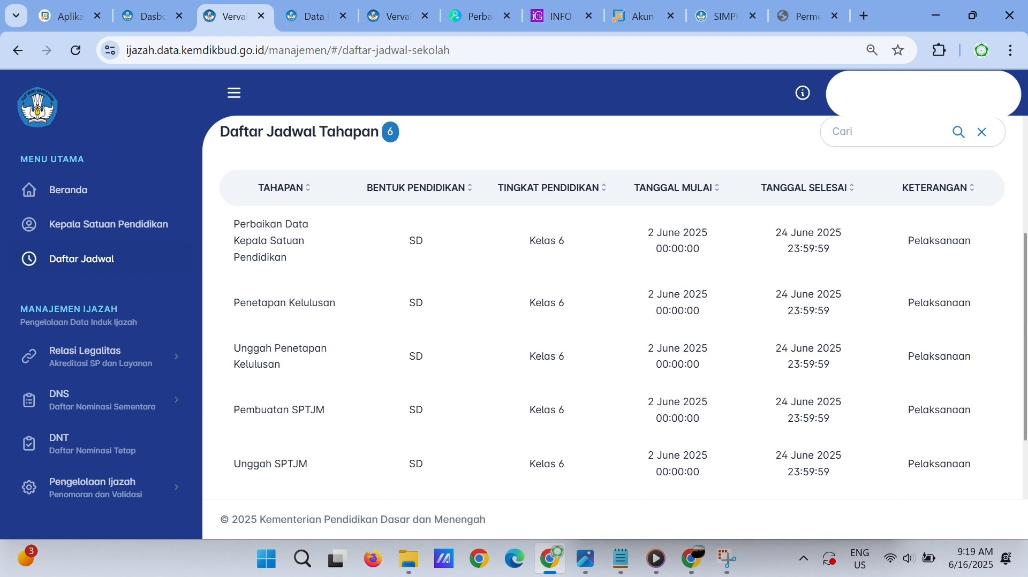
{"action": "scroll", "coordinate": [615, 317], "scroll_direction": "down", "scroll_amount": 2}
{"action": "scroll", "coordinate": [616, 317], "scroll_direction": "up", "scroll_amount": 1}
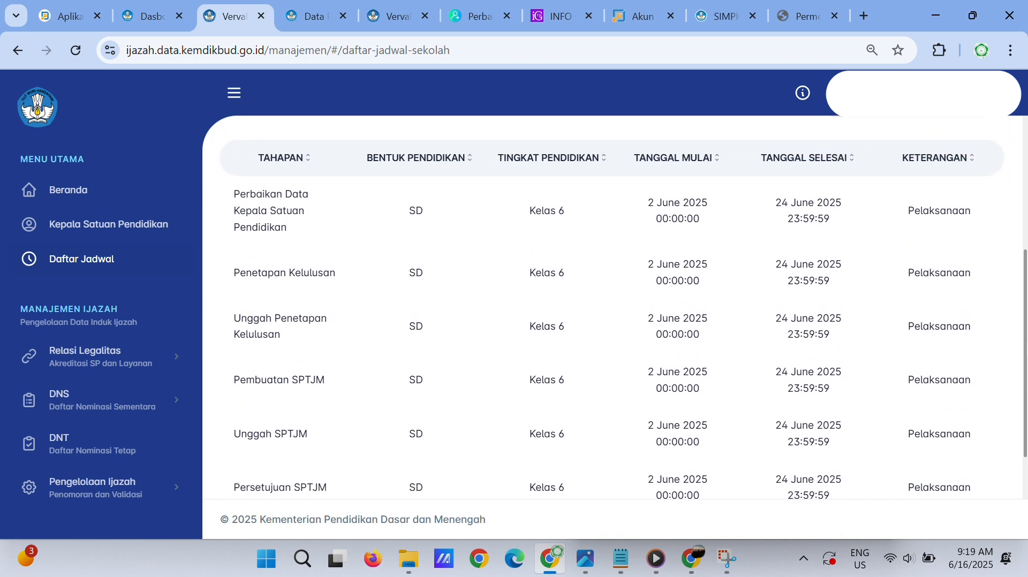
{"action": "scroll", "coordinate": [344, 335], "scroll_direction": "up", "scroll_amount": 1}
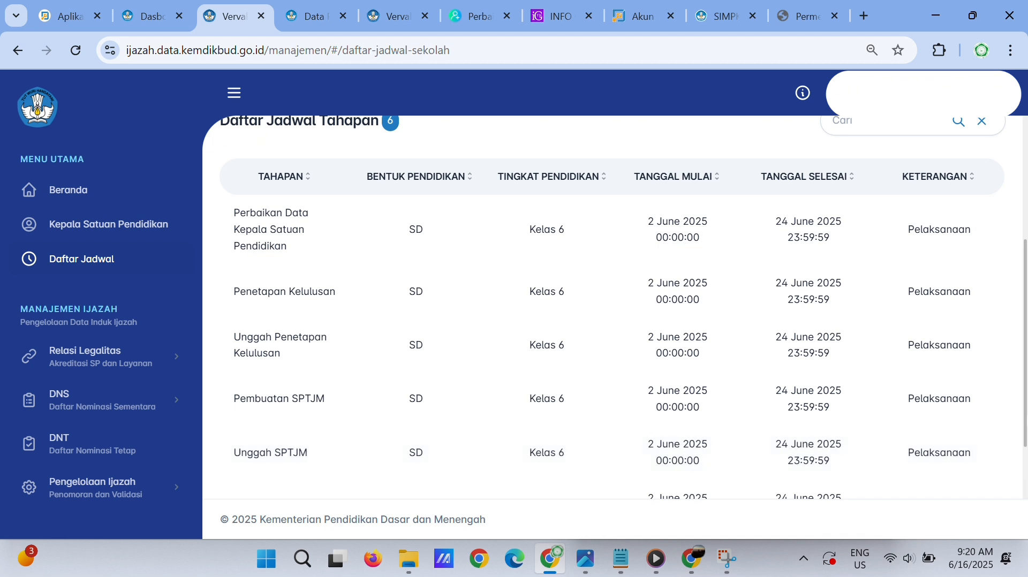
{"action": "scroll", "coordinate": [610, 305], "scroll_direction": "down", "scroll_amount": 2}
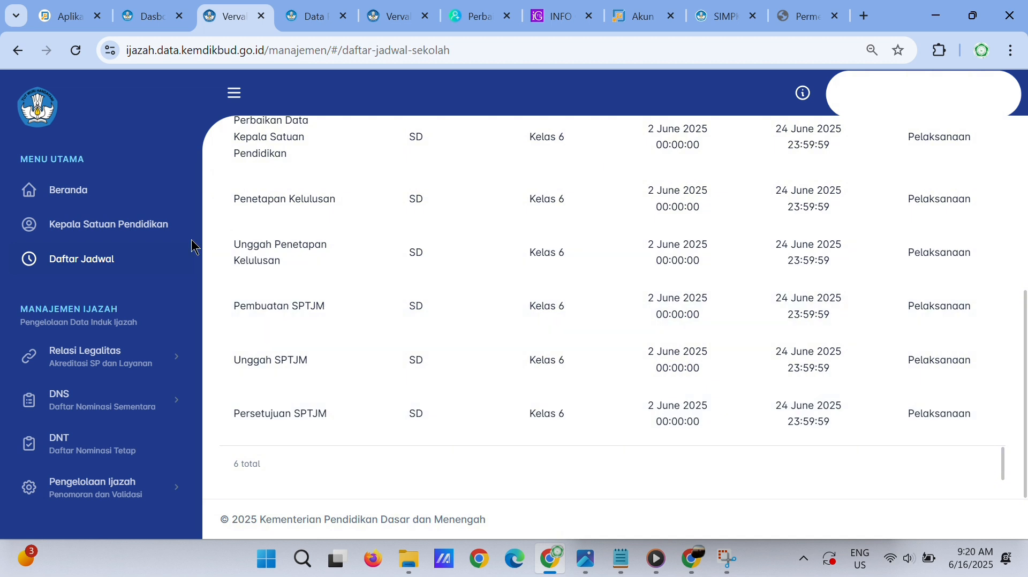
Check the Relasi Legalitas section and expand the DNS (Daftar Nominasi Sementara) section to show its stages.
{"action": "left_click", "coordinate": [179, 359]}
{"action": "left_click", "coordinate": [178, 358]}
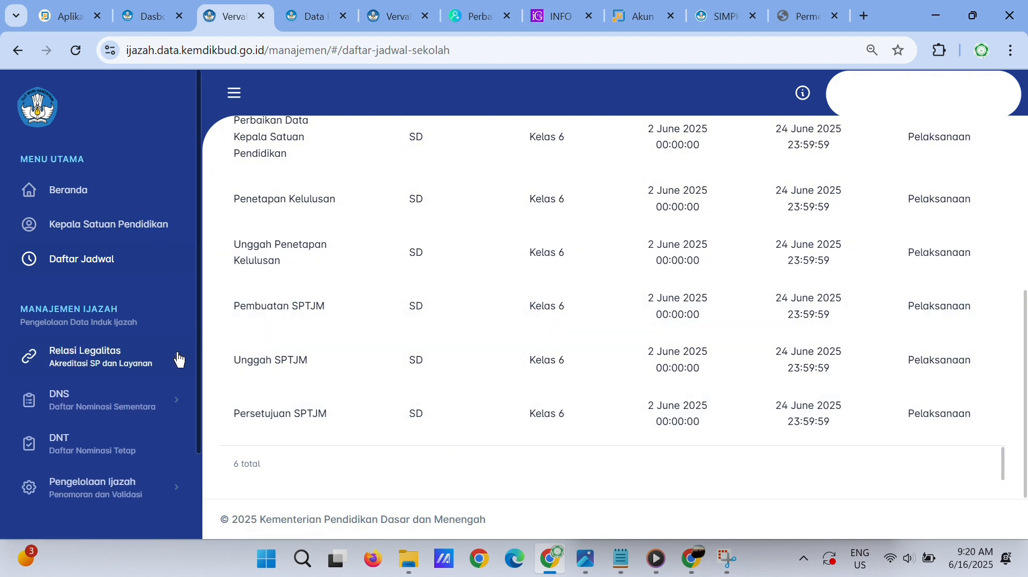
{"action": "left_click", "coordinate": [150, 410]}
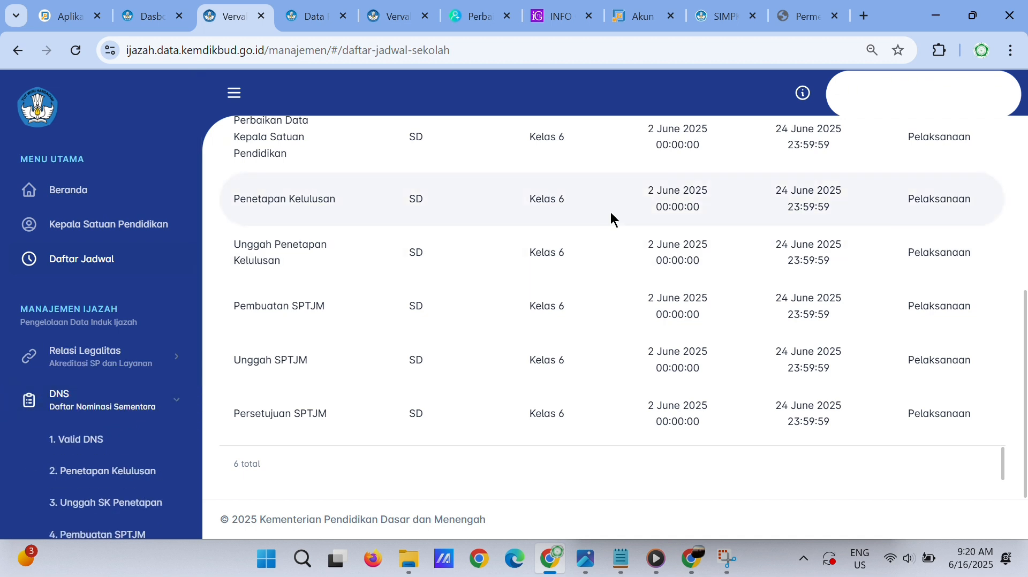
Open the Valid DNS stage and examine the students listed under Daftar Nominasi Sementara down to the end of the first page.
{"action": "scroll", "coordinate": [199, 178], "scroll_direction": "down", "scroll_amount": 1}
{"action": "left_click_drag", "start_coordinate": [199, 178], "coordinate": [213, 295]}
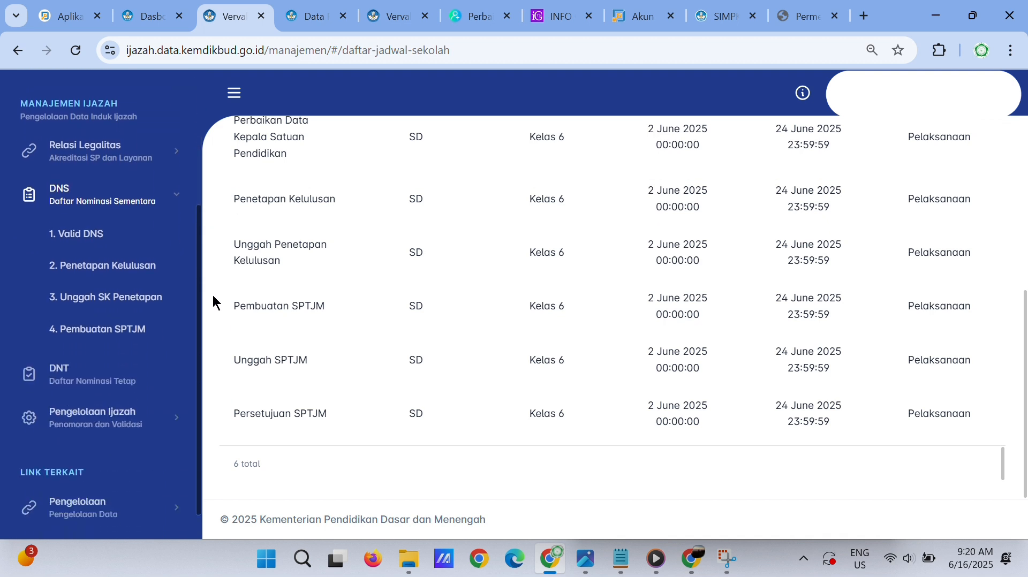
{"action": "left_click", "coordinate": [84, 233]}
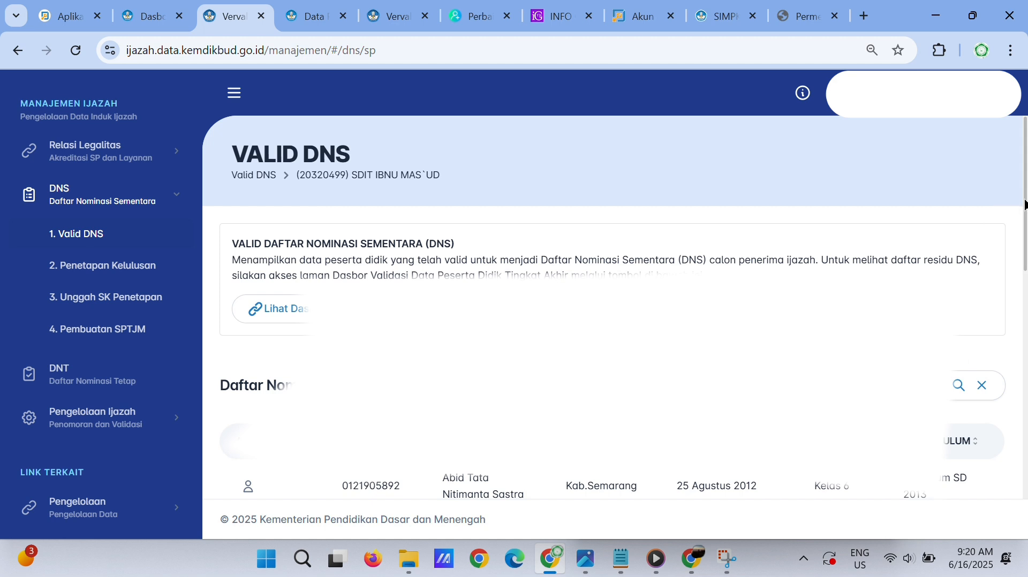
{"action": "scroll", "coordinate": [1024, 202], "scroll_direction": "down", "scroll_amount": 2}
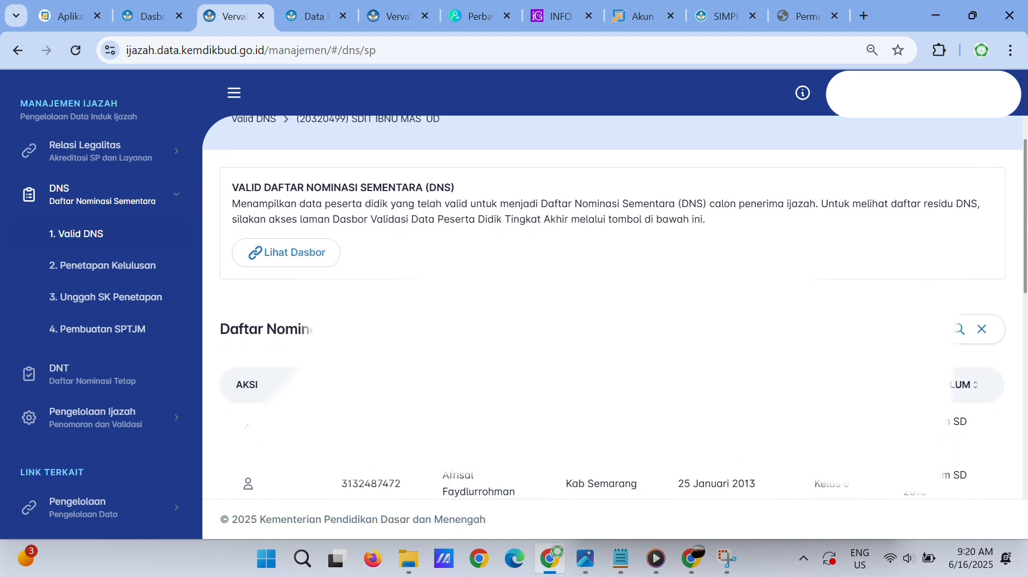
{"action": "scroll", "coordinate": [615, 307], "scroll_direction": "down", "scroll_amount": 2}
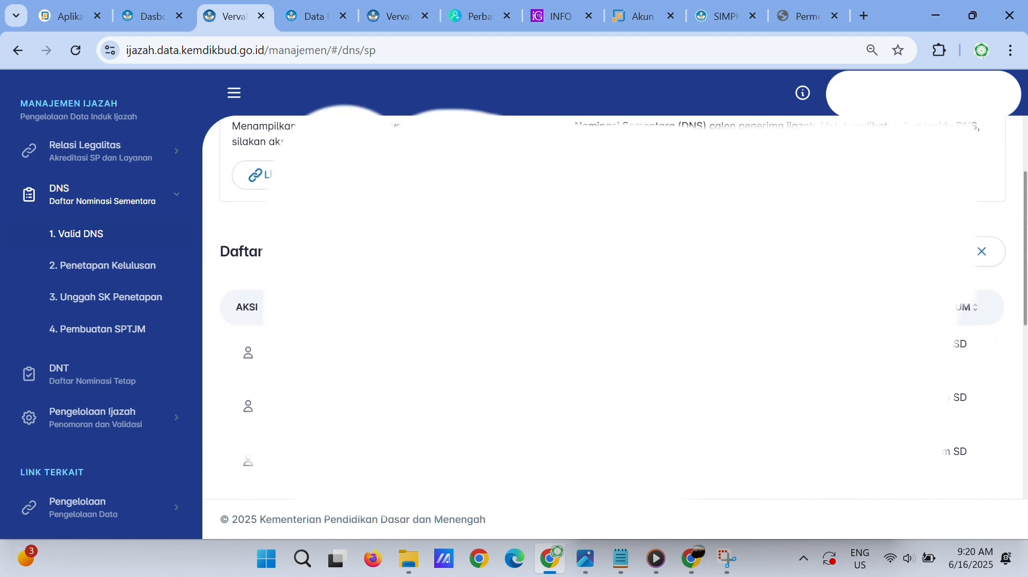
{"action": "scroll", "coordinate": [616, 306], "scroll_direction": "down", "scroll_amount": 1}
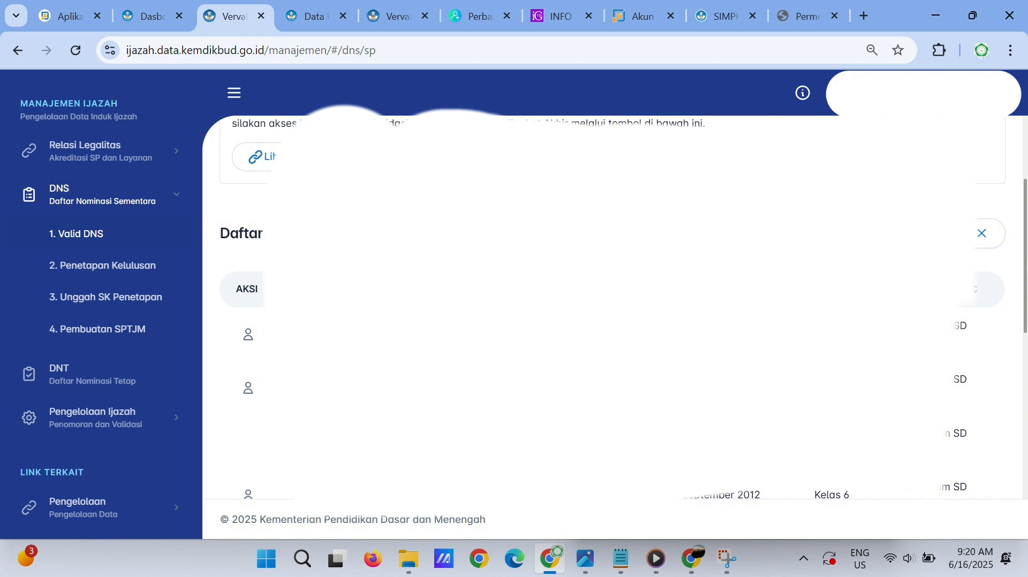
{"action": "scroll", "coordinate": [612, 309], "scroll_direction": "down", "scroll_amount": 2}
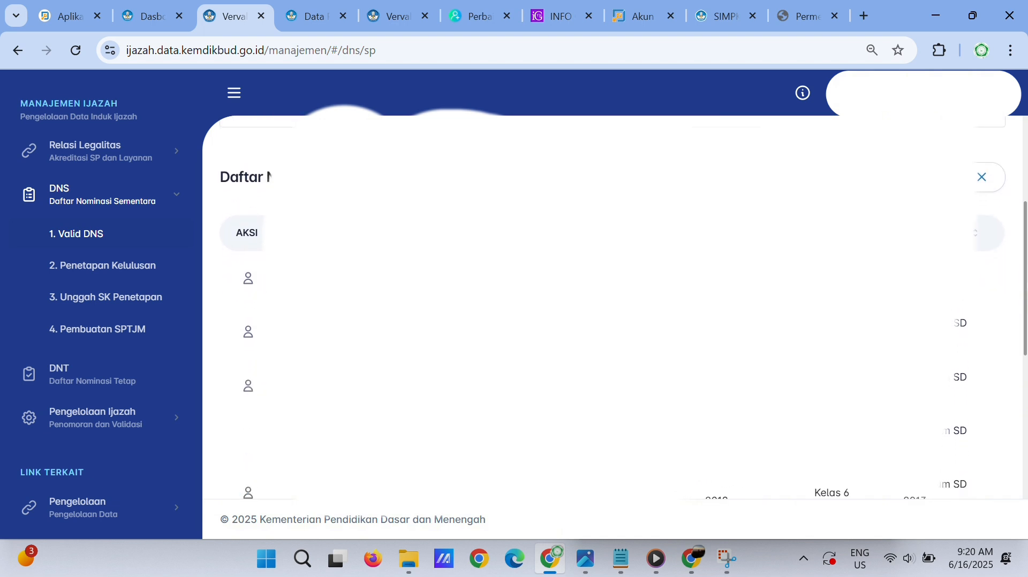
{"action": "scroll", "coordinate": [612, 309], "scroll_direction": "down", "scroll_amount": 1}
{"action": "scroll", "coordinate": [612, 309], "scroll_direction": "down", "scroll_amount": 1}
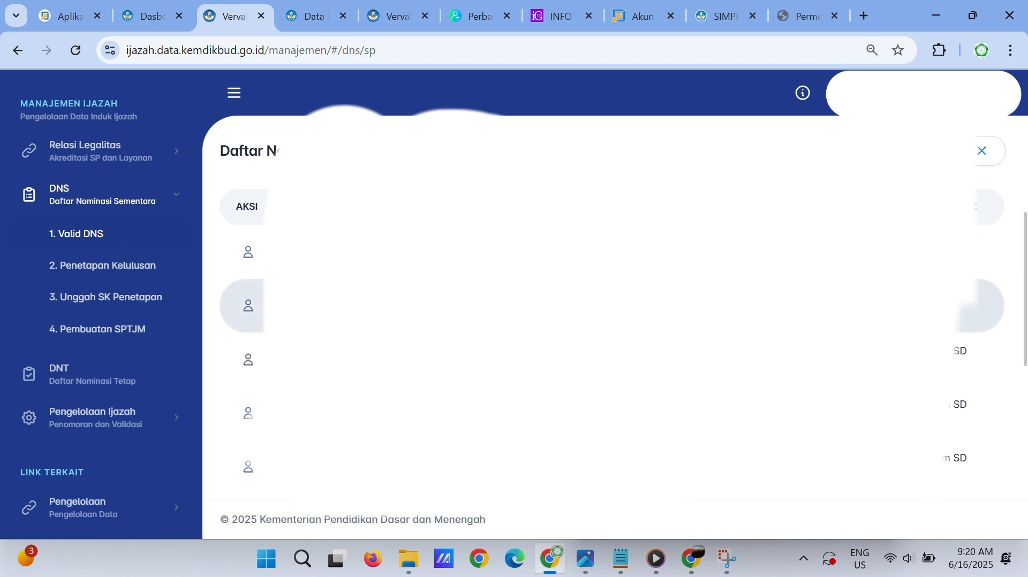
{"action": "scroll", "coordinate": [975, 335], "scroll_direction": "up", "scroll_amount": 1}
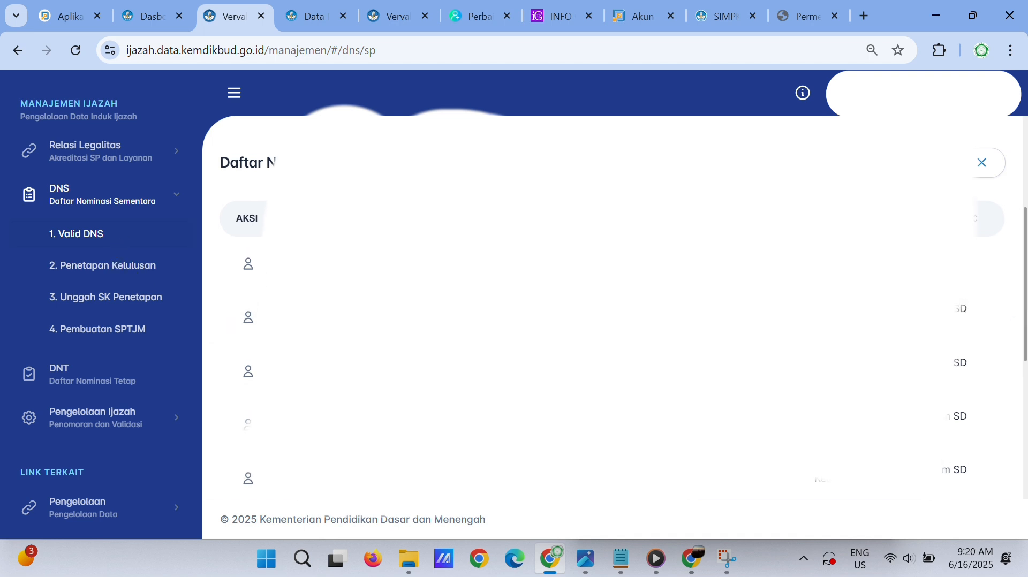
{"action": "scroll", "coordinate": [1025, 322], "scroll_direction": "down", "scroll_amount": 2}
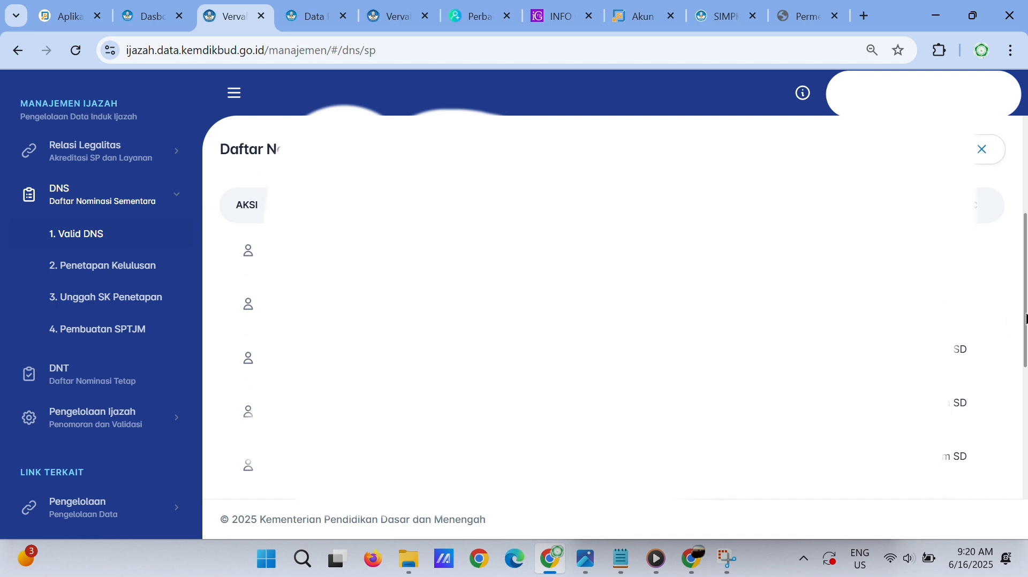
{"action": "scroll", "coordinate": [1026, 322], "scroll_direction": "down", "scroll_amount": 1}
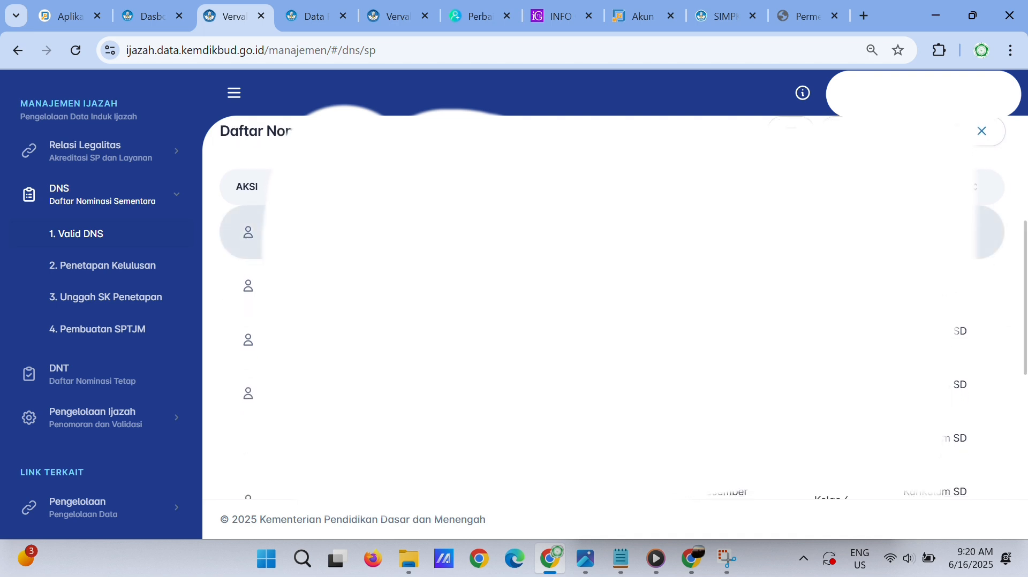
{"action": "scroll", "coordinate": [1026, 299], "scroll_direction": "down", "scroll_amount": 3}
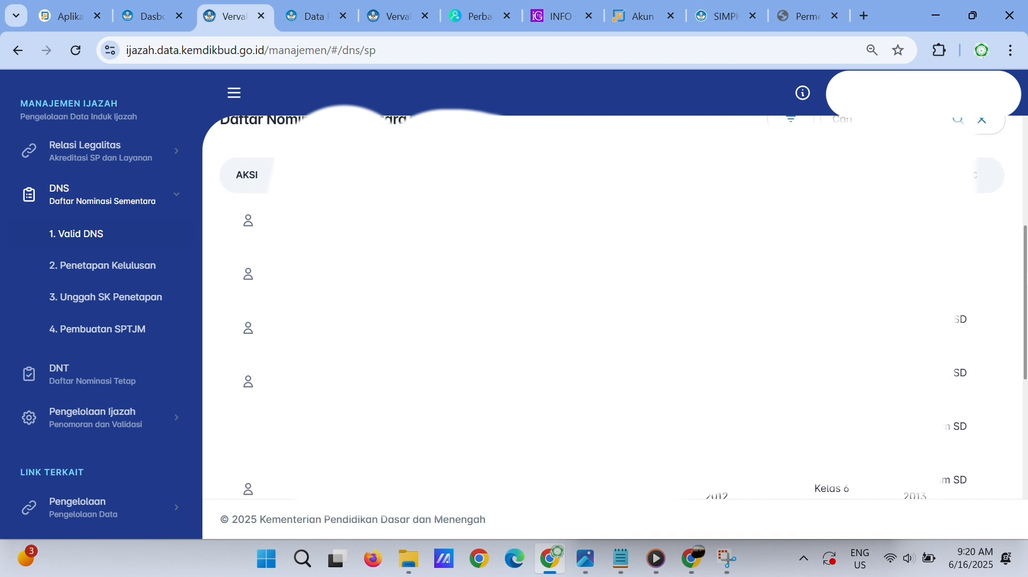
{"action": "scroll", "coordinate": [1026, 321], "scroll_direction": "down", "scroll_amount": 2}
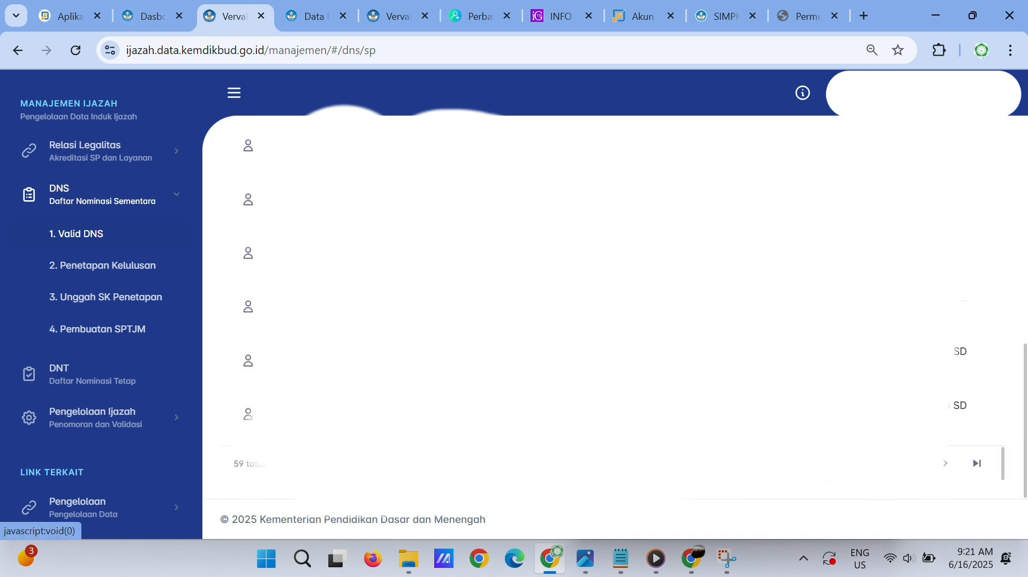
Review the Valid DNS page again from its description and dashboard link through the rows of the nominee table.
{"action": "scroll", "coordinate": [1025, 375], "scroll_direction": "up", "scroll_amount": 8}
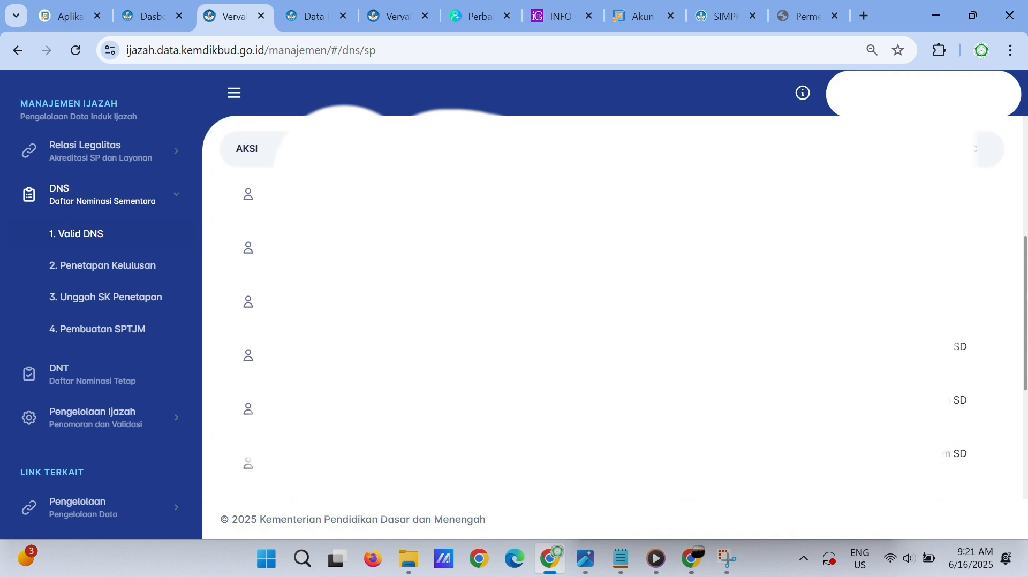
{"action": "scroll", "coordinate": [1025, 220], "scroll_direction": "down", "scroll_amount": 1}
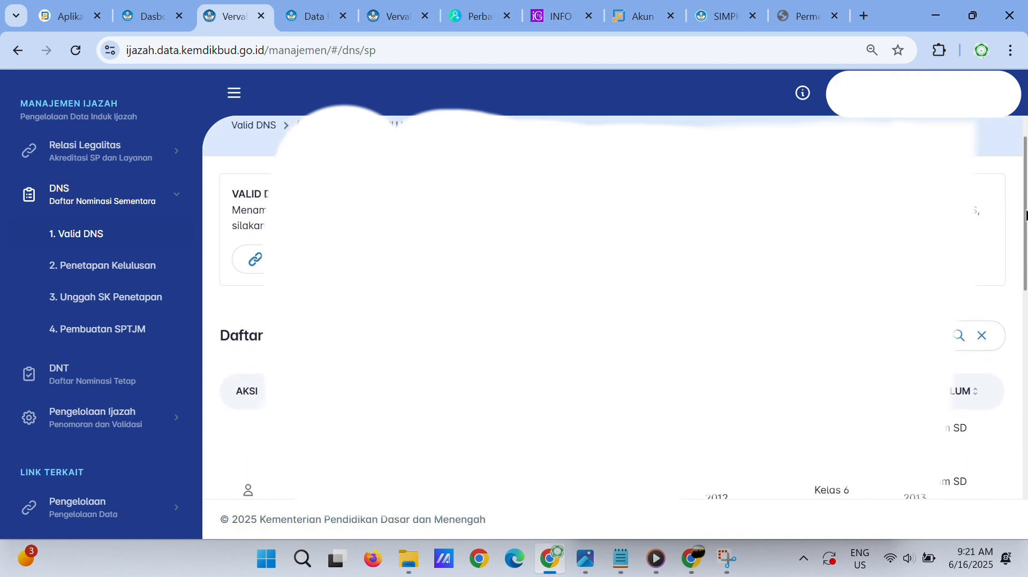
{"action": "scroll", "coordinate": [1024, 220], "scroll_direction": "down", "scroll_amount": 2}
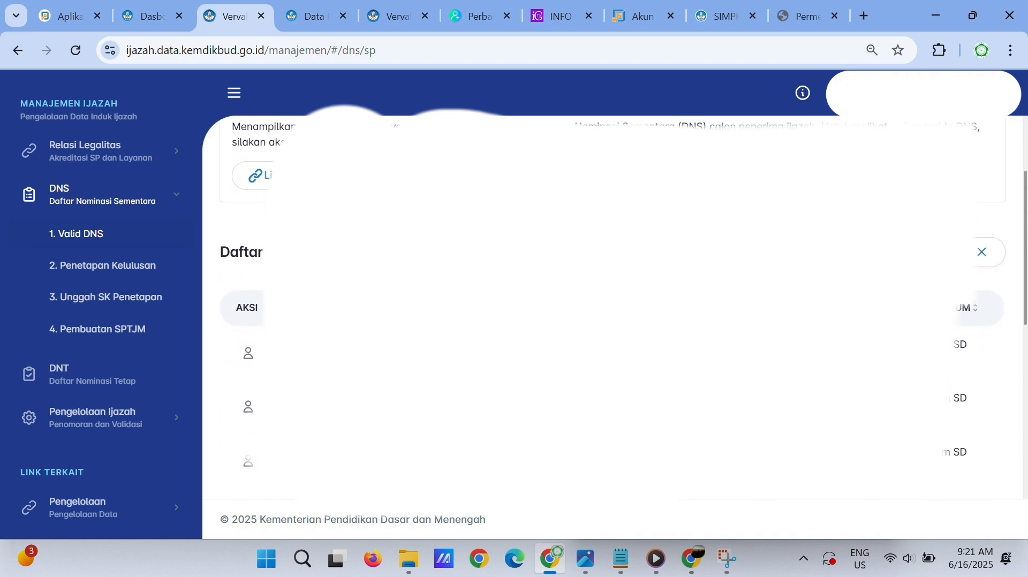
{"action": "scroll", "coordinate": [1025, 219], "scroll_direction": "down", "scroll_amount": 3}
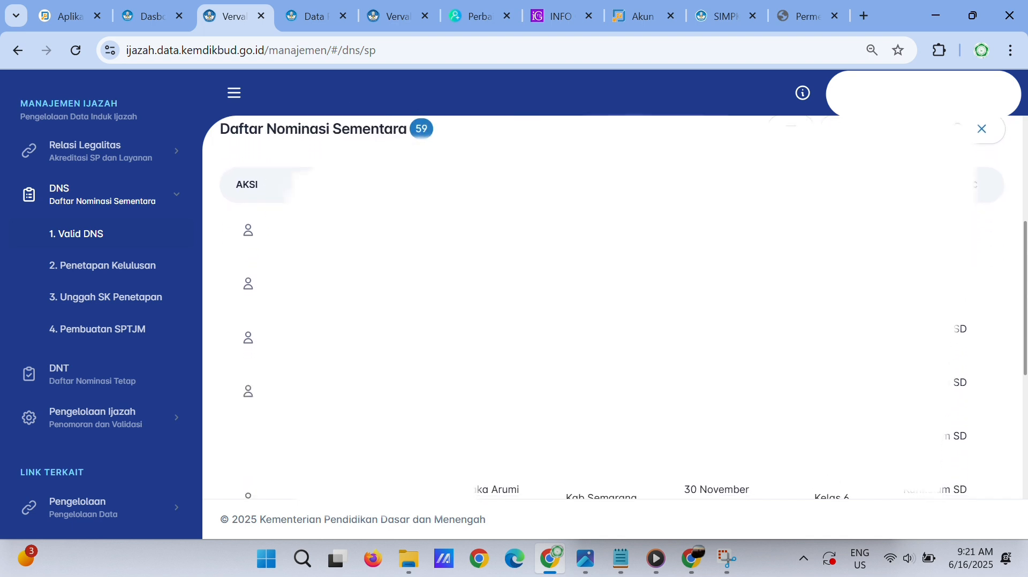
{"action": "scroll", "coordinate": [624, 307], "scroll_direction": "down", "scroll_amount": 5}
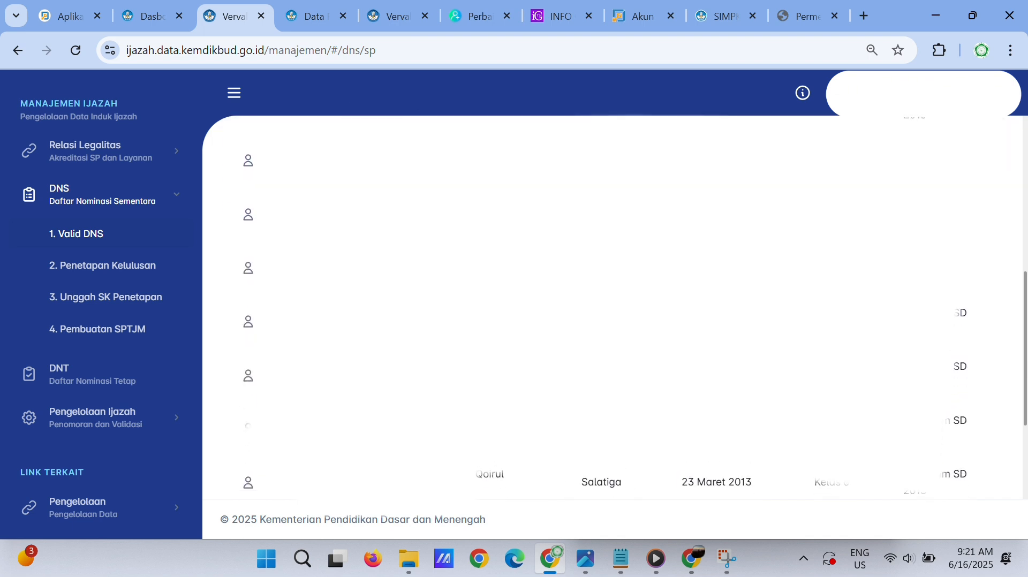
{"action": "scroll", "coordinate": [1023, 414], "scroll_direction": "down", "scroll_amount": 3}
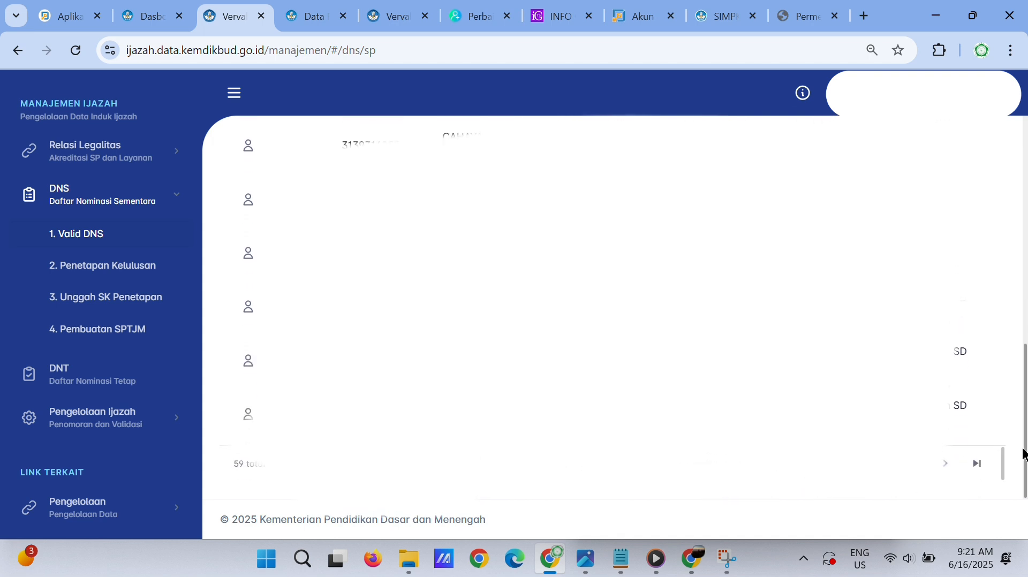
{"action": "left_click_drag", "start_coordinate": [1026, 439], "coordinate": [1026, 340]}
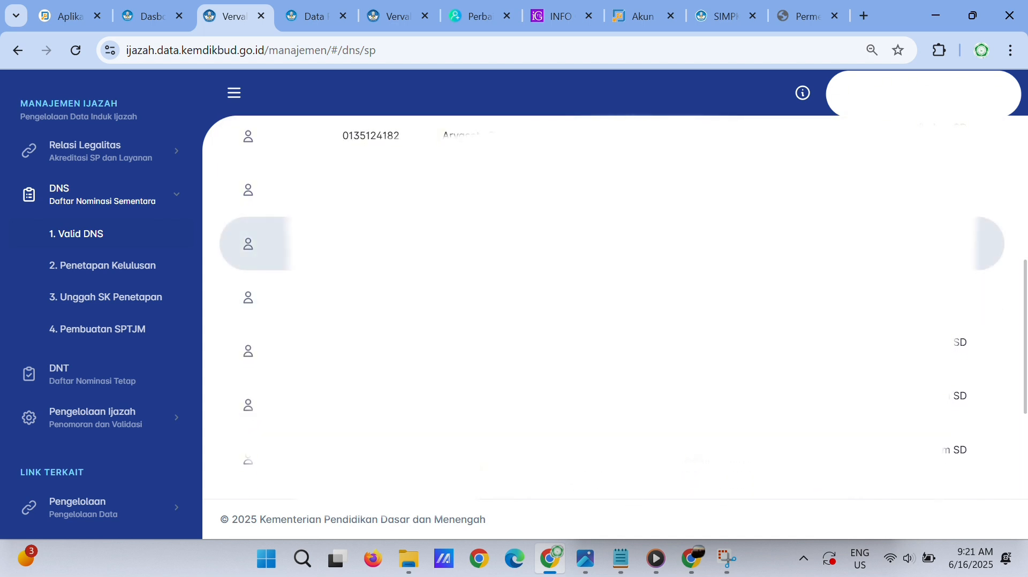
{"action": "left_click", "coordinate": [239, 194]}
{"action": "left_click", "coordinate": [227, 236]}
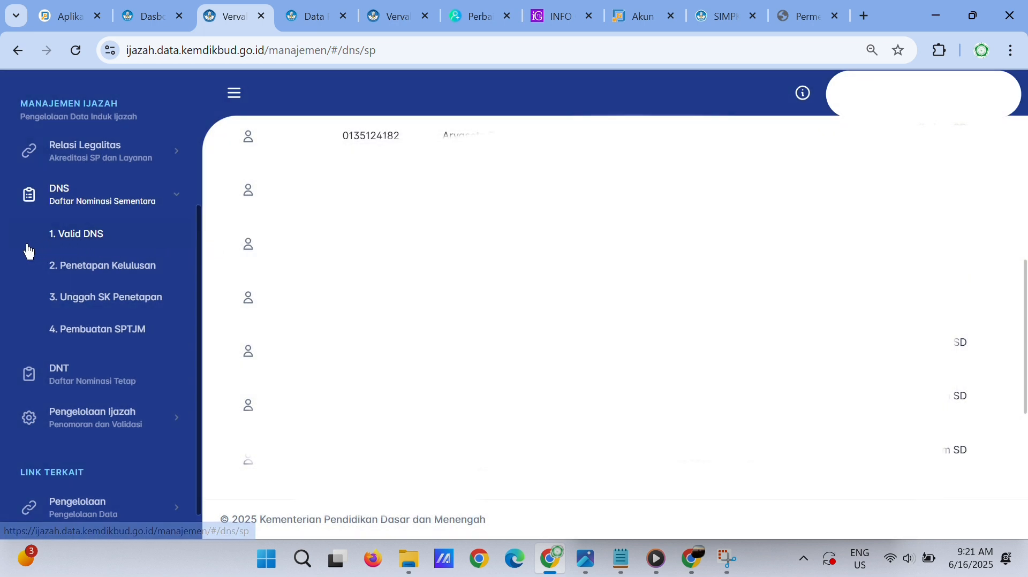
Open the Penetapan Kelulusan stage and check its Lulus and Belum Ditetapkan student lists.
{"action": "left_click", "coordinate": [52, 271]}
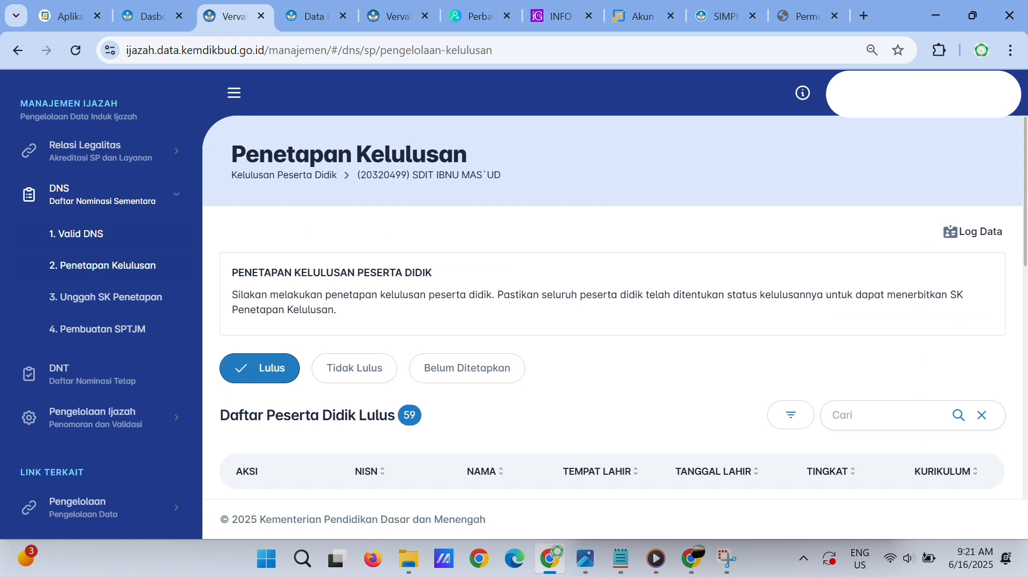
{"action": "scroll", "coordinate": [689, 234], "scroll_direction": "down", "scroll_amount": 3}
{"action": "scroll", "coordinate": [315, 233], "scroll_direction": "down", "scroll_amount": 1}
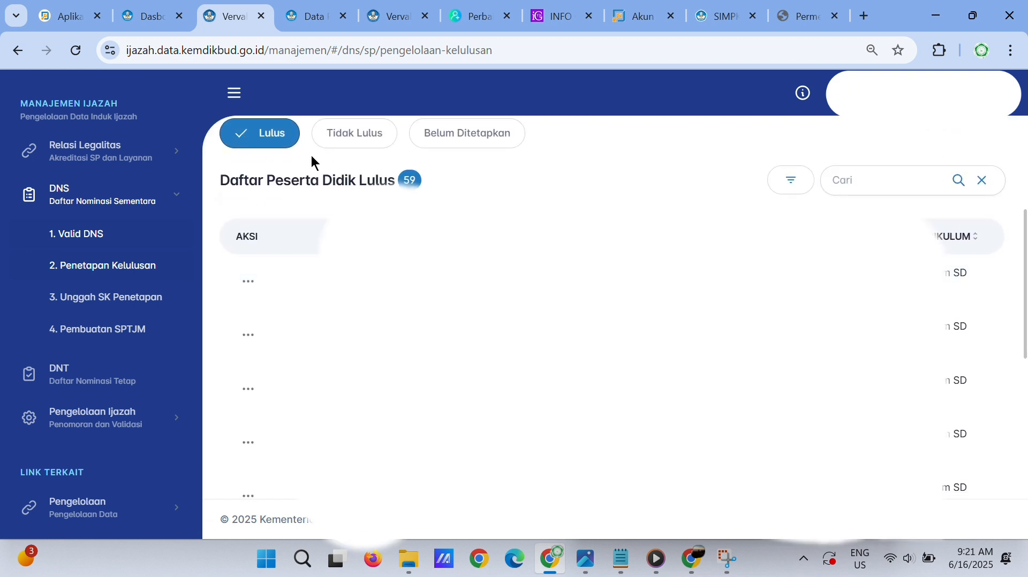
{"action": "left_click", "coordinate": [448, 143]}
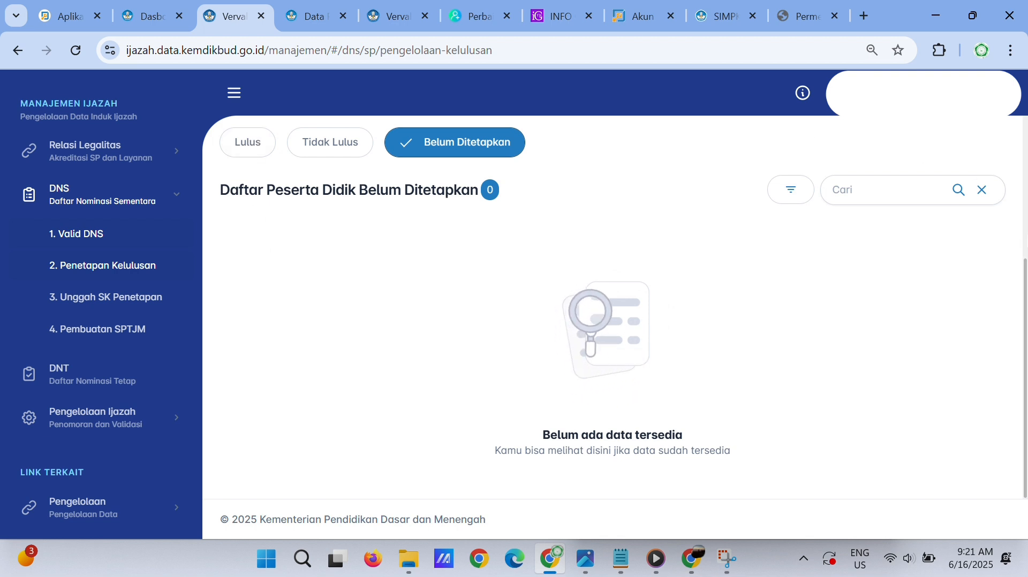
{"action": "scroll", "coordinate": [615, 308], "scroll_direction": "up", "scroll_amount": 5}
{"action": "scroll", "coordinate": [615, 308], "scroll_direction": "down", "scroll_amount": 3}
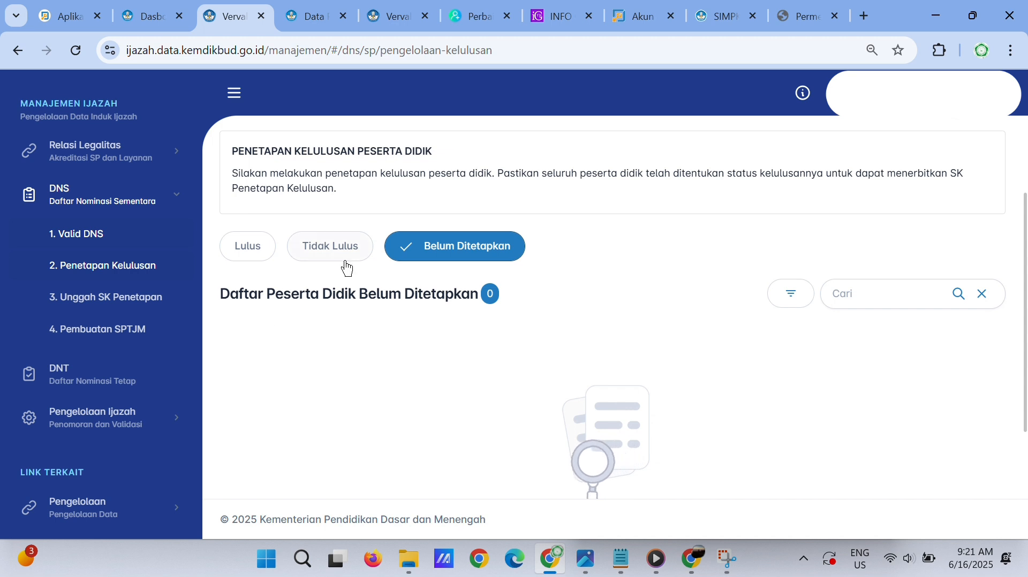
Return to the Lulus list, view the first student's details from the row's actions, and close them.
{"action": "left_click", "coordinate": [234, 258]}
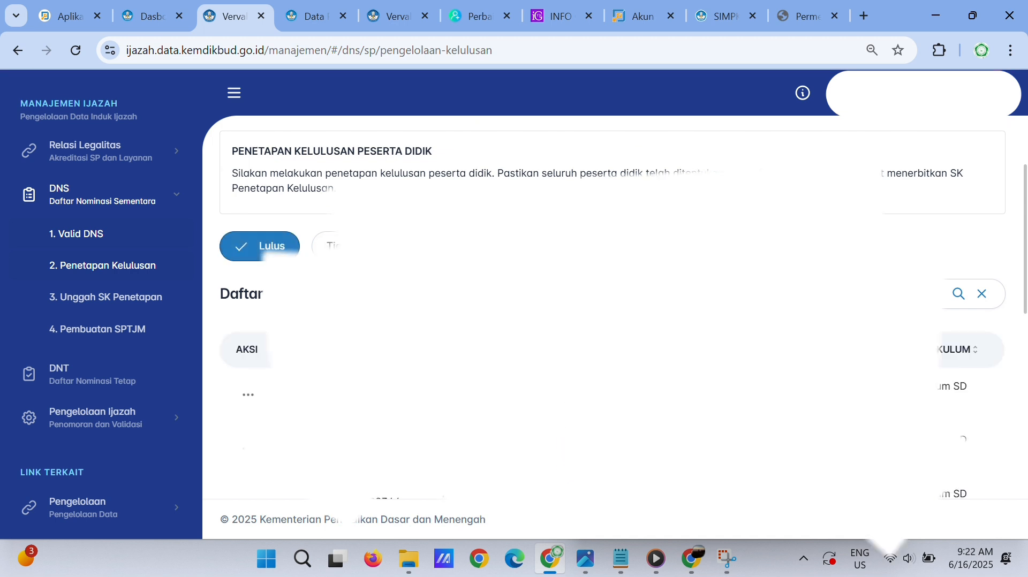
{"action": "scroll", "coordinate": [612, 311], "scroll_direction": "down", "scroll_amount": 4}
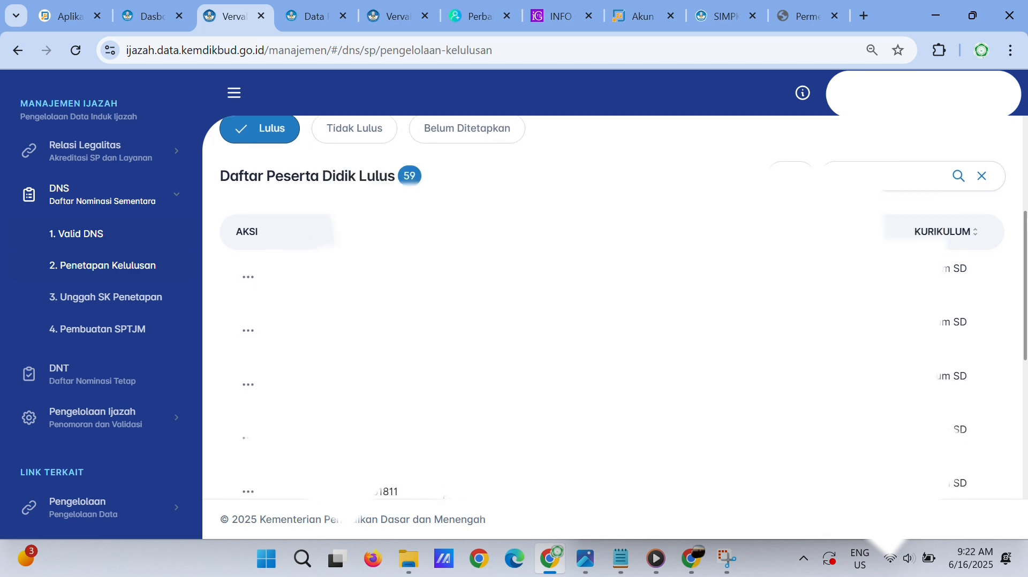
{"action": "scroll", "coordinate": [266, 241], "scroll_direction": "up", "scroll_amount": 1}
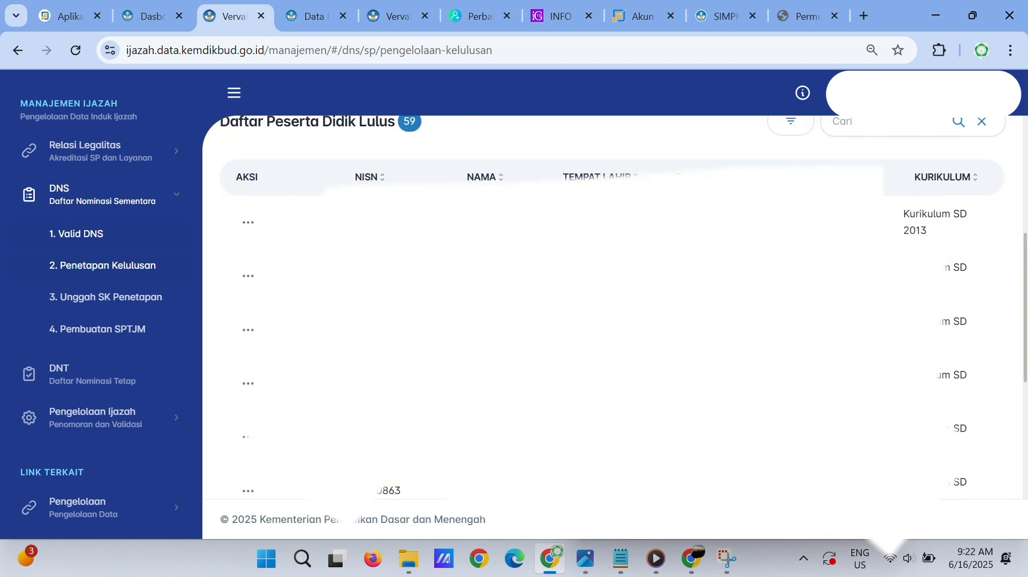
{"action": "left_click", "coordinate": [248, 229]}
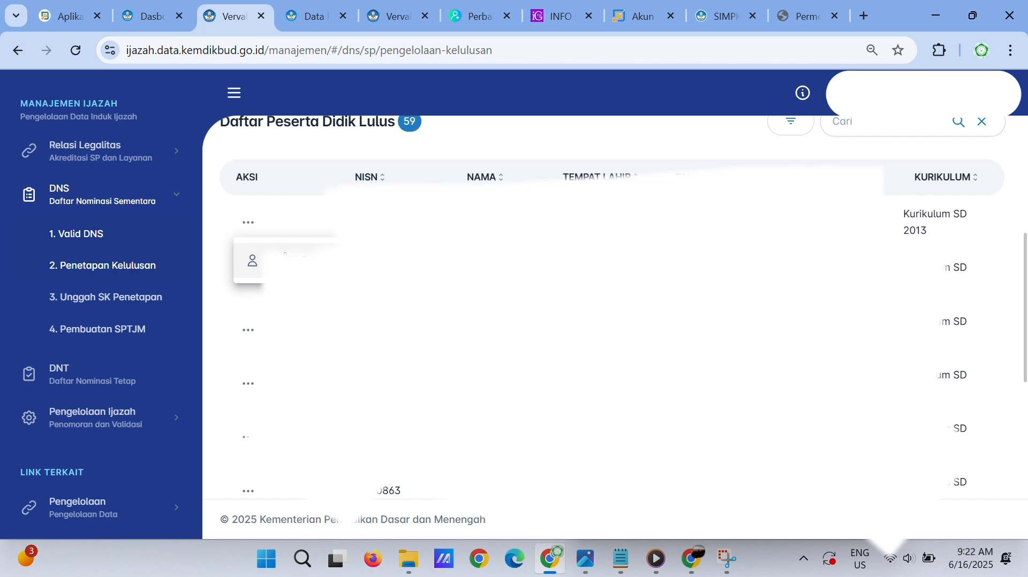
{"action": "left_click", "coordinate": [285, 256]}
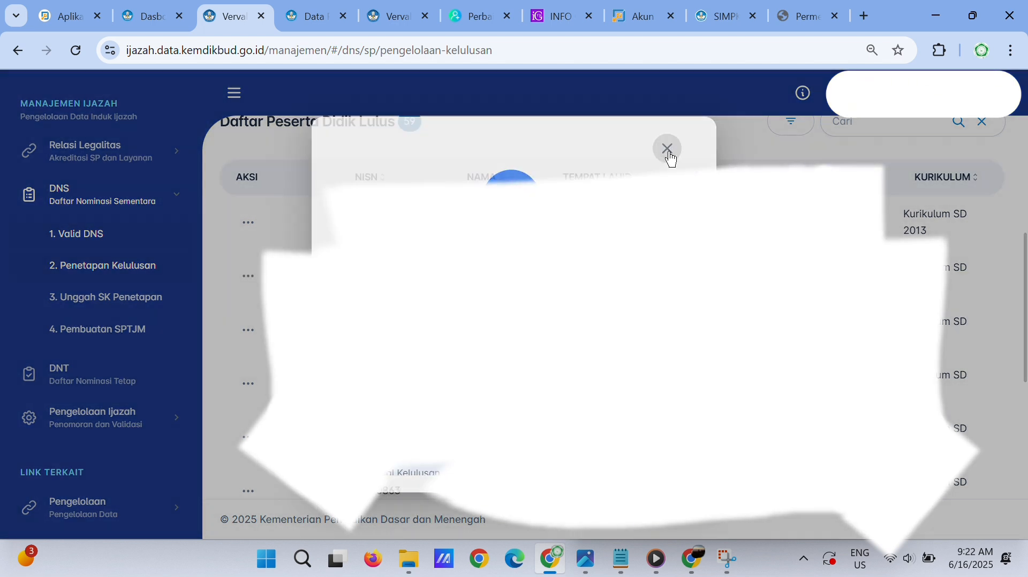
{"action": "left_click", "coordinate": [668, 150]}
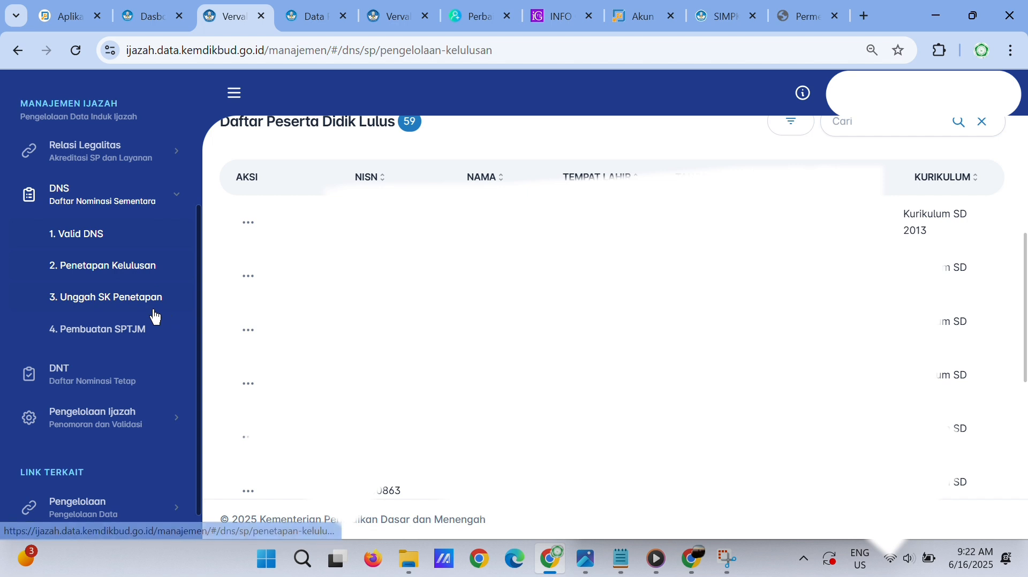
Open the Unggah SK Penetapan stage and review its upload instructions, SK details and Sudah Unggah SK section.
{"action": "left_click", "coordinate": [155, 317]}
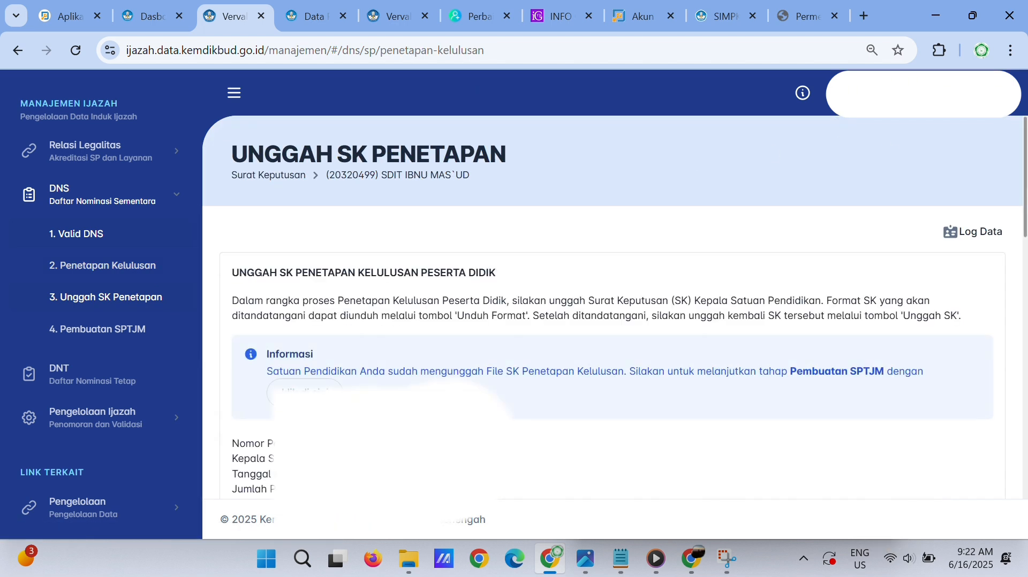
{"action": "scroll", "coordinate": [613, 306], "scroll_direction": "down", "scroll_amount": 3}
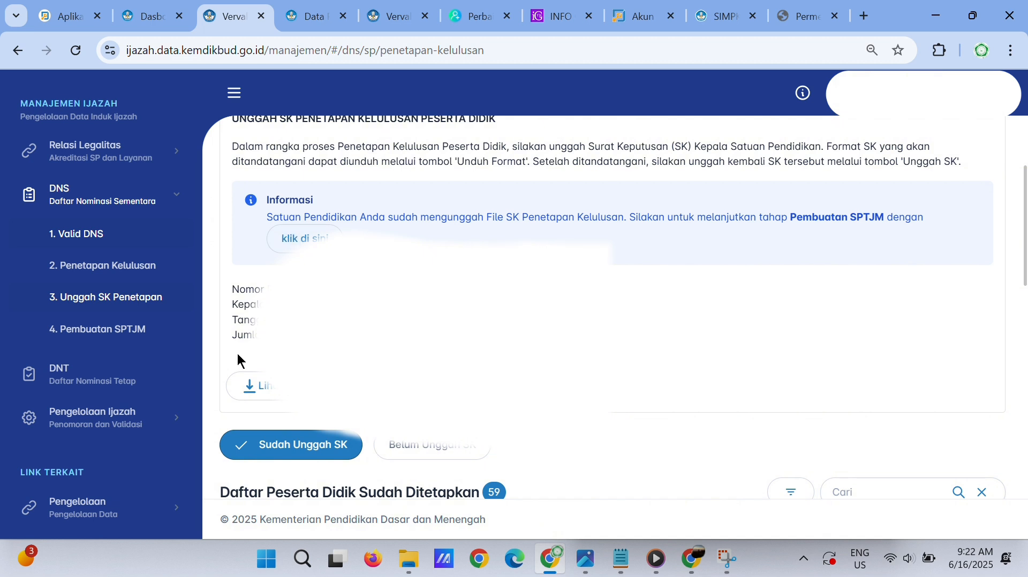
Switch to File Explorer and open the SK PENETAPAN KELULUSAN SDIT IM PDF from the 3. E IJAZAH folder in Documents.
{"action": "mouse_move", "coordinate": [407, 571]}
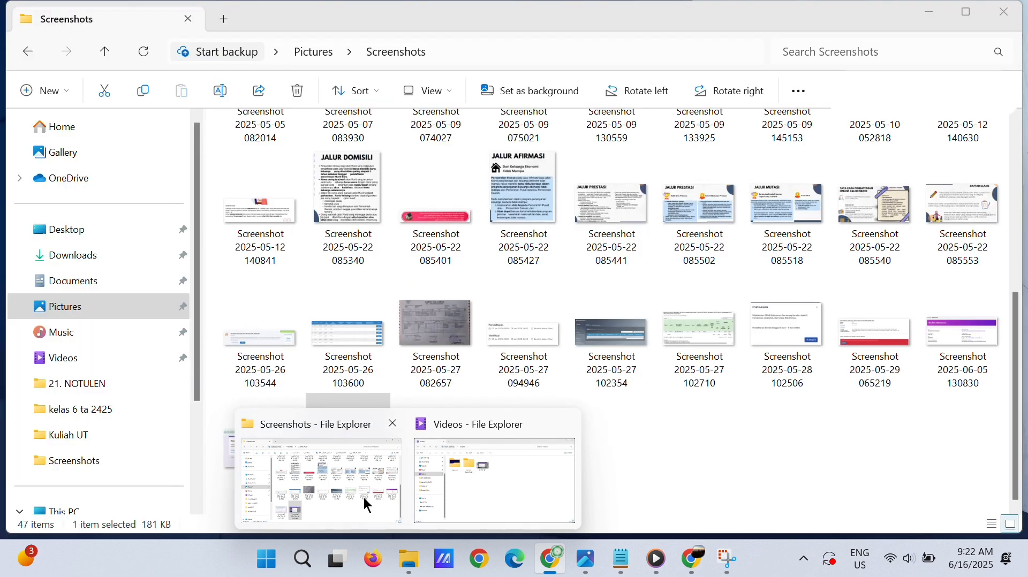
{"action": "left_click", "coordinate": [368, 504]}
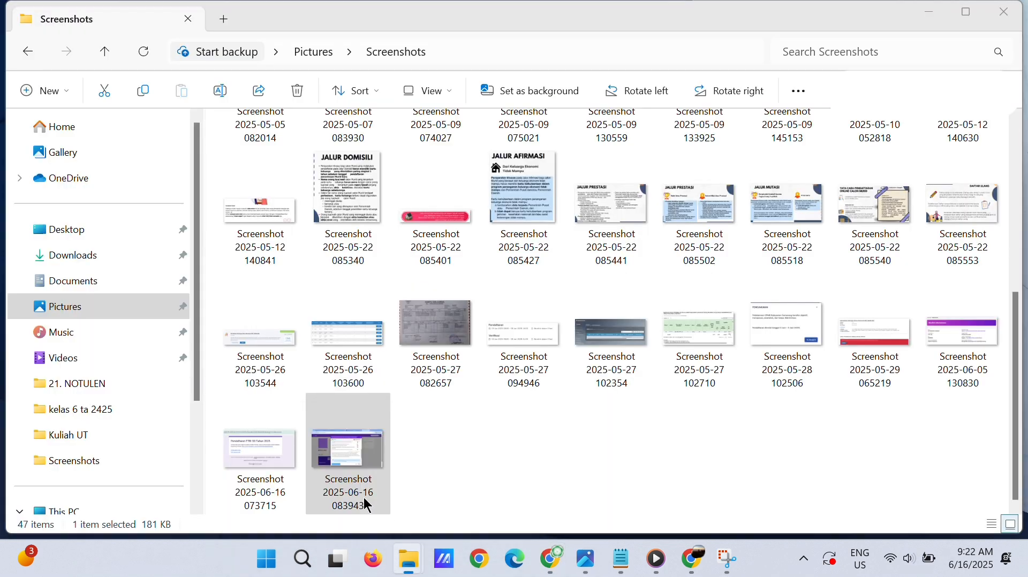
{"action": "left_click", "coordinate": [90, 292]}
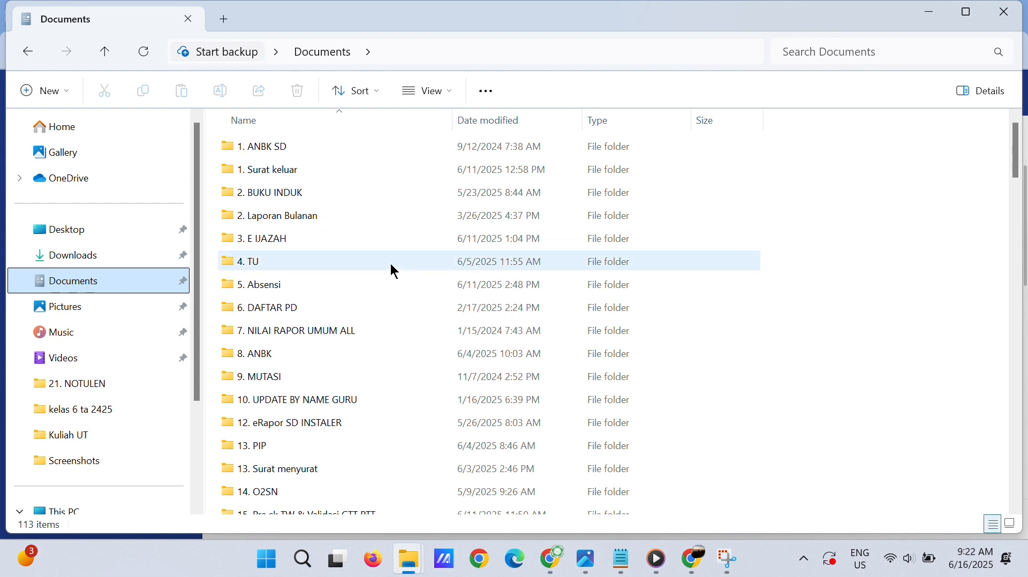
{"action": "double_click", "coordinate": [379, 244]}
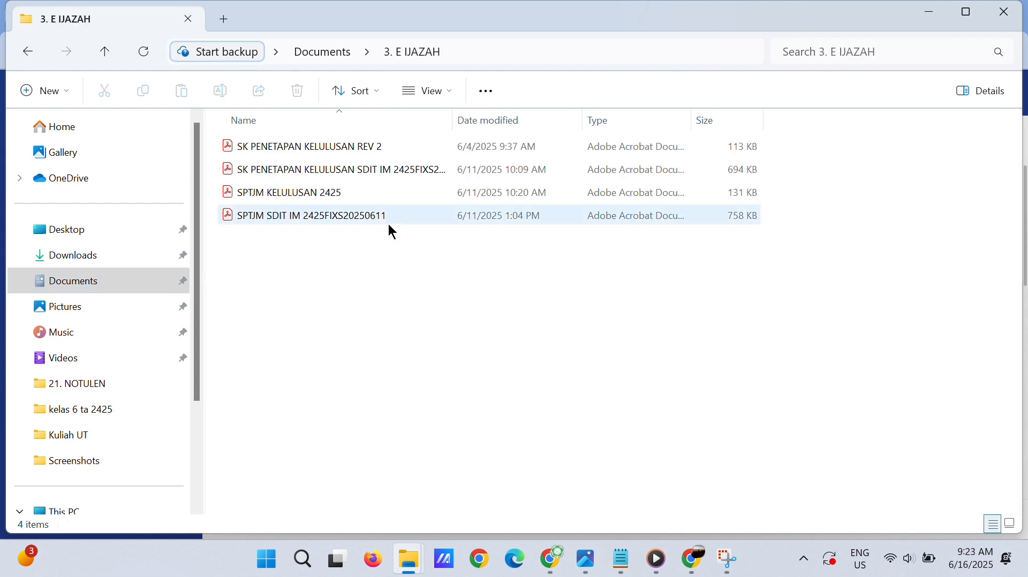
{"action": "left_click", "coordinate": [437, 171]}
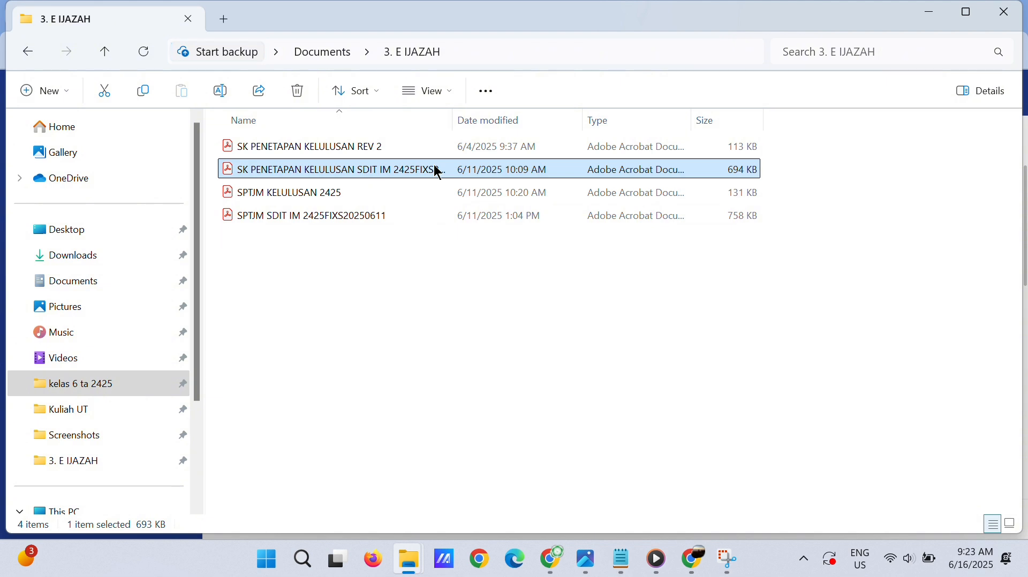
{"action": "double_click", "coordinate": [438, 172]}
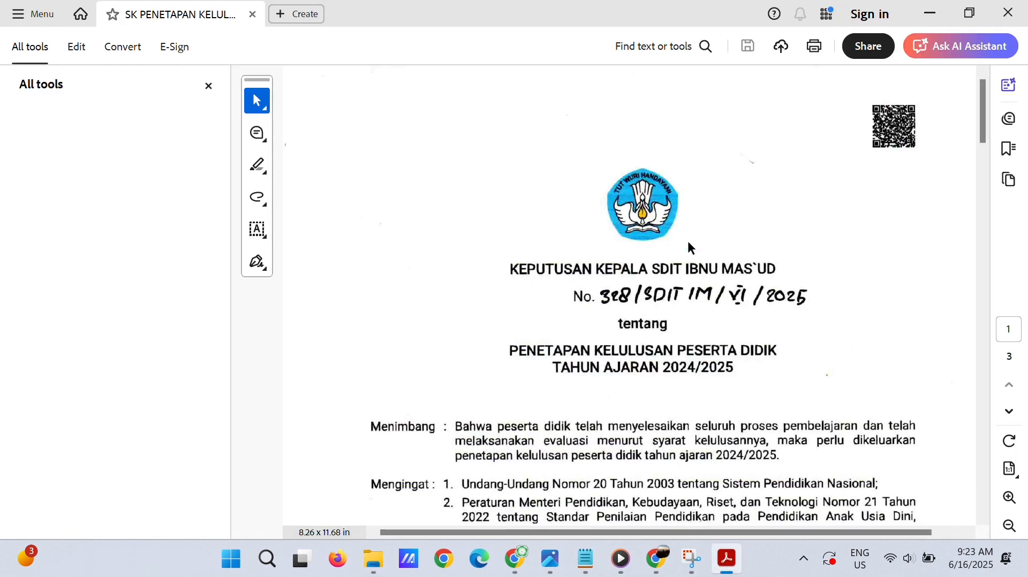
Review the first page of the graduation decree, from its heading and decisions down to the principal's signature and stamp.
{"action": "left_click", "coordinate": [1010, 525]}
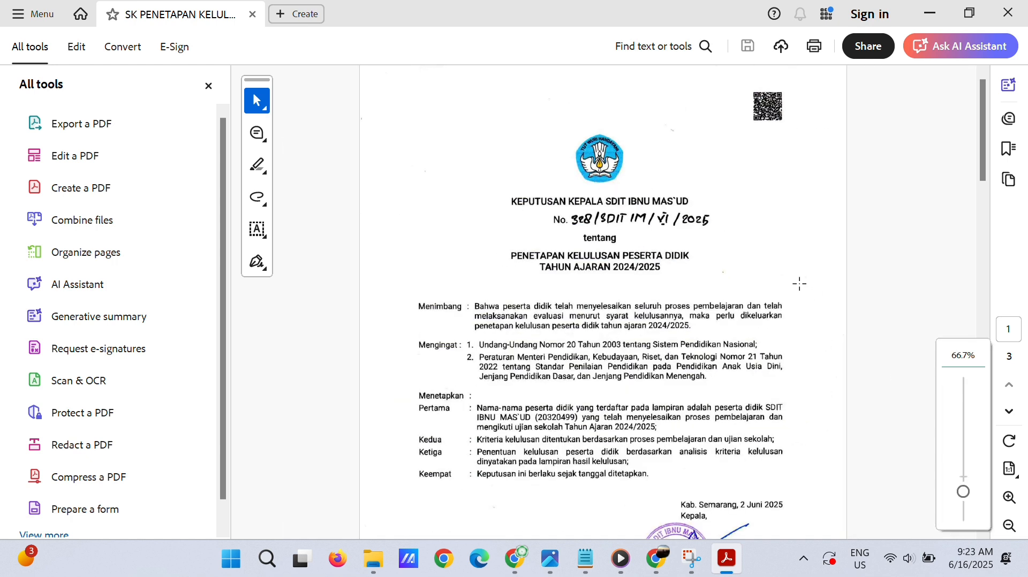
{"action": "left_click", "coordinate": [394, 276]}
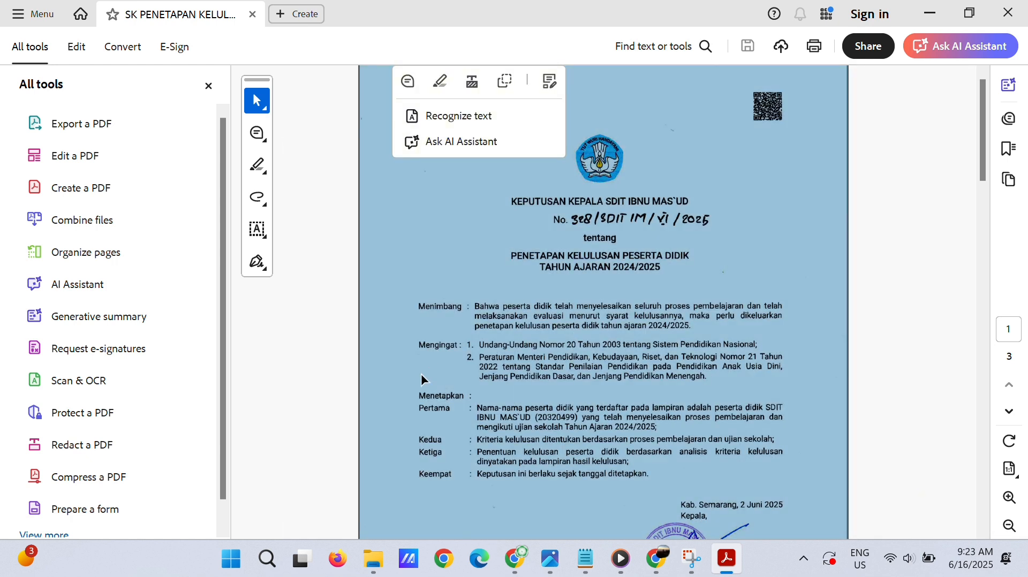
{"action": "left_click", "coordinate": [785, 304]}
{"action": "mouse_move", "coordinate": [979, 155]}
{"action": "left_mouse_down"}
{"action": "mouse_move", "coordinate": [1000, 298]}
{"action": "mouse_move", "coordinate": [1012, 255]}
{"action": "mouse_move", "coordinate": [1026, 415]}
{"action": "mouse_move", "coordinate": [1012, 477]}
{"action": "mouse_move", "coordinate": [1018, 144]}
{"action": "mouse_move", "coordinate": [1019, 205]}
{"action": "left_mouse_up"}
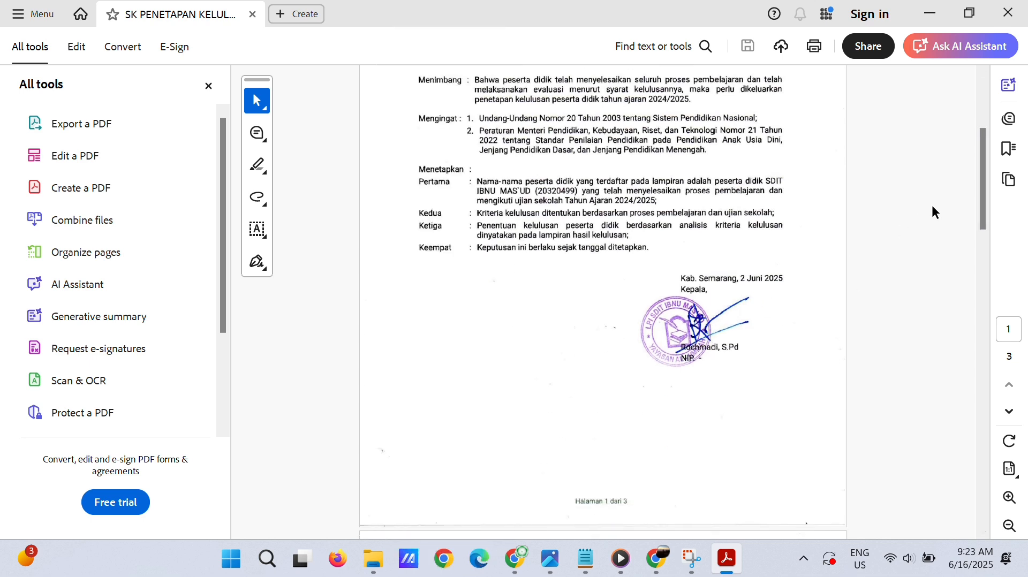
Switch back to the Manajemen Ijazah site in Chrome and review the uploaded SK details and the Sudah Ditetapkan student list.
{"action": "key", "text": "alt+Tab"}
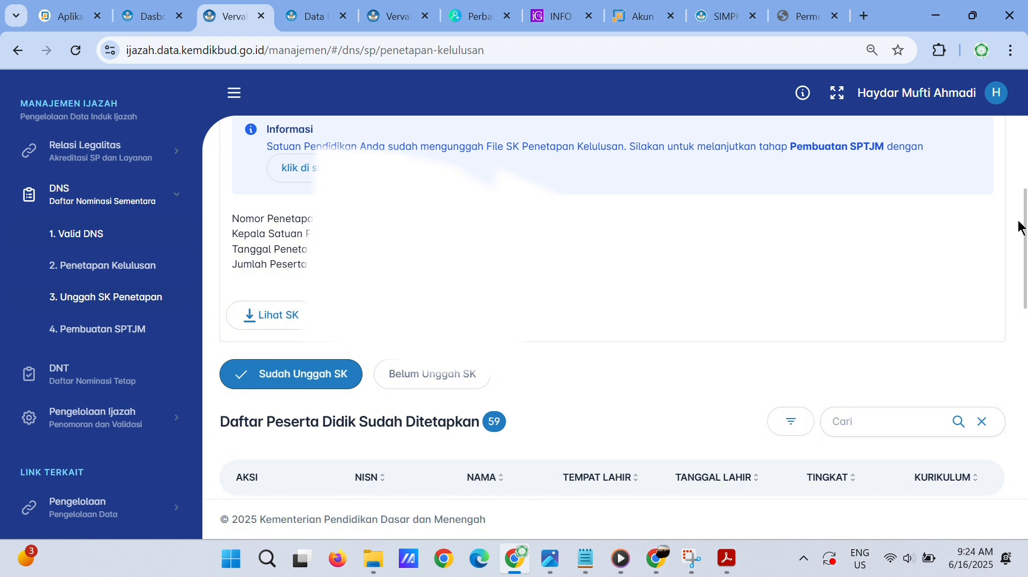
{"action": "scroll", "coordinate": [623, 308], "scroll_direction": "up", "scroll_amount": 2}
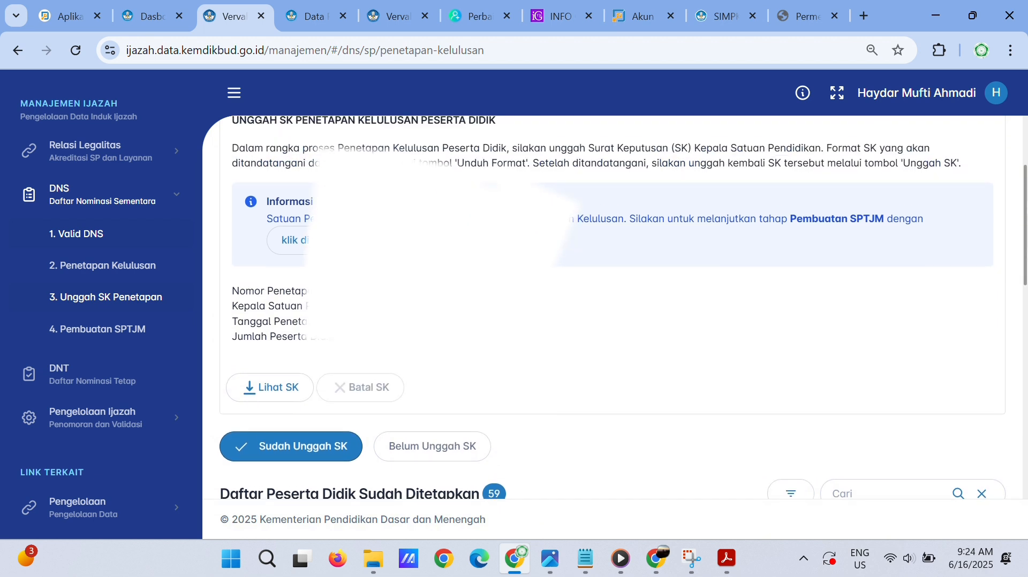
{"action": "scroll", "coordinate": [623, 308], "scroll_direction": "down", "scroll_amount": 4}
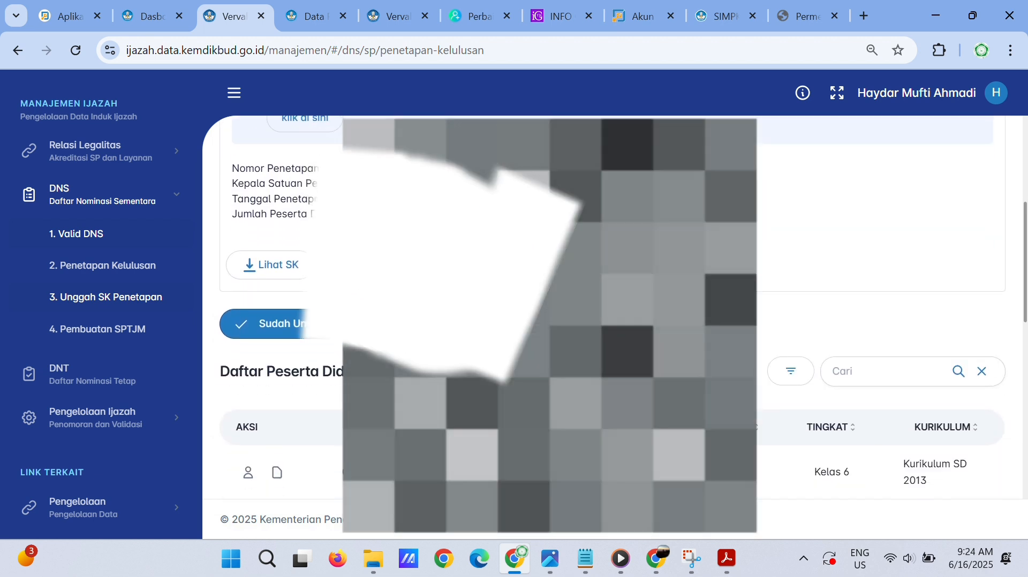
{"action": "scroll", "coordinate": [301, 248], "scroll_direction": "down", "scroll_amount": 3}
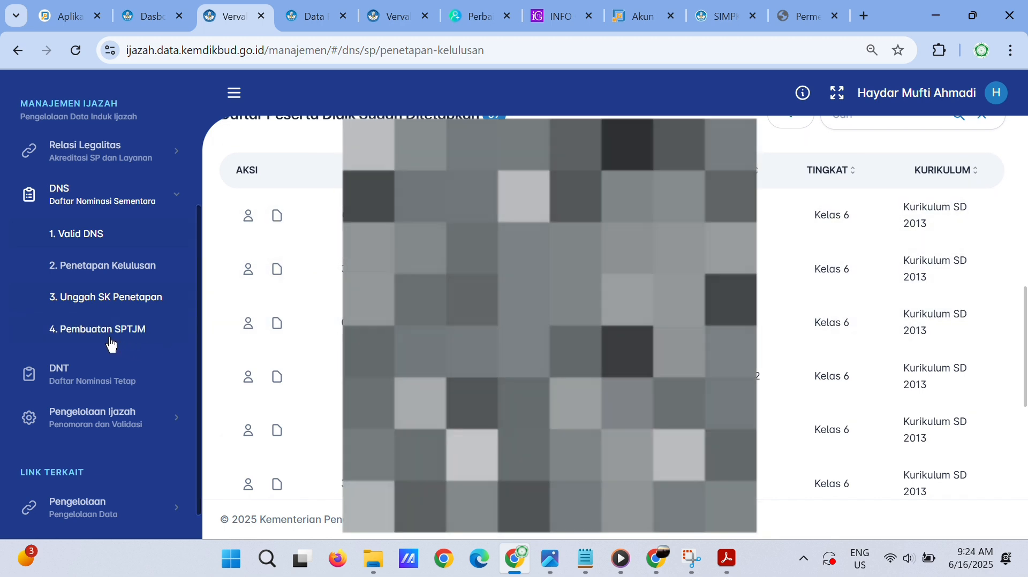
{"action": "scroll", "coordinate": [536, 321], "scroll_direction": "up", "scroll_amount": 6}
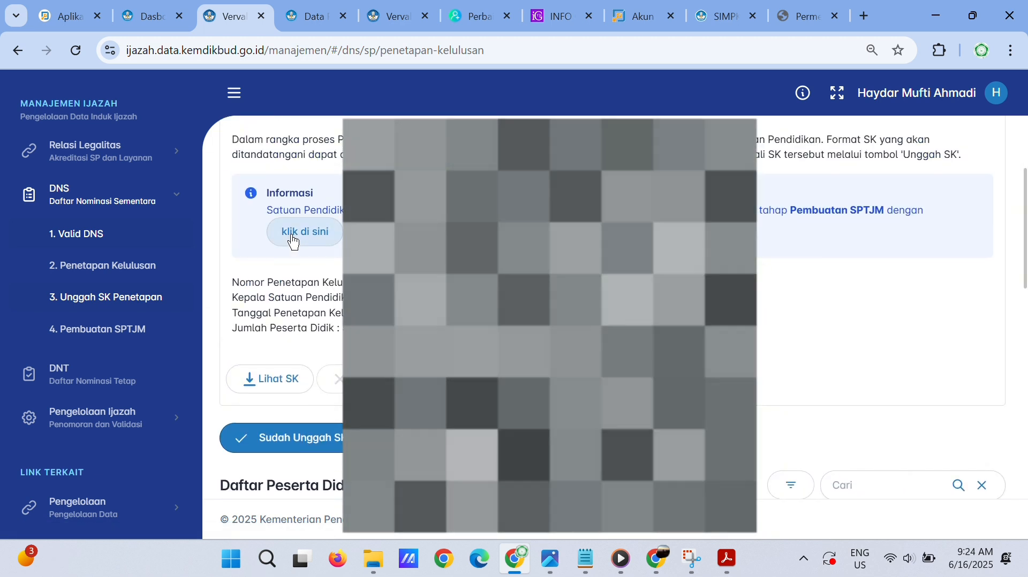
Open the Pembuatan SPTJM stage and review its approval information and SPTJM details.
{"action": "left_click", "coordinate": [299, 231]}
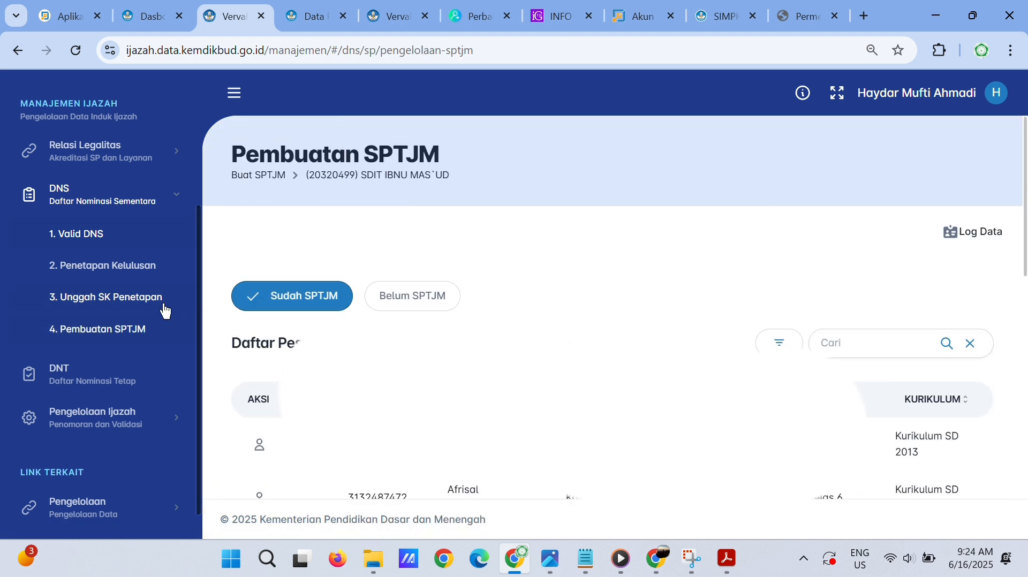
{"action": "left_click", "coordinate": [109, 326]}
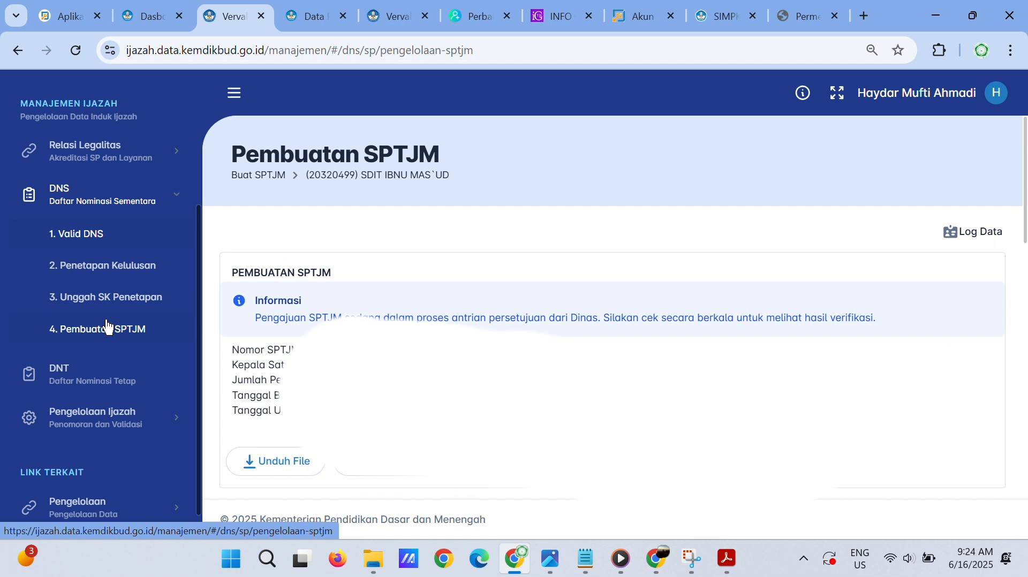
{"action": "scroll", "coordinate": [469, 348], "scroll_direction": "down", "scroll_amount": 1}
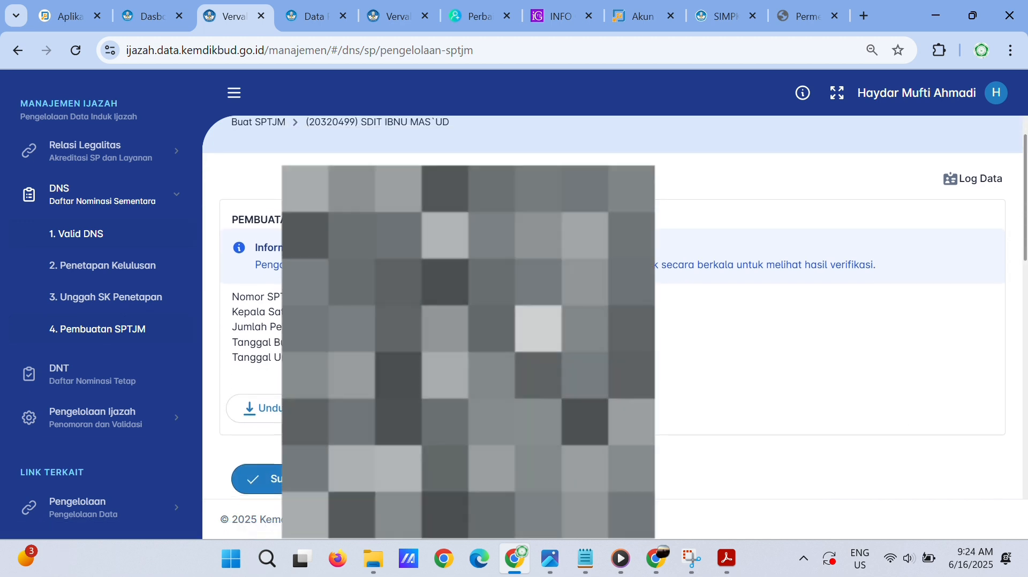
{"action": "scroll", "coordinate": [469, 348], "scroll_direction": "down", "scroll_amount": 2}
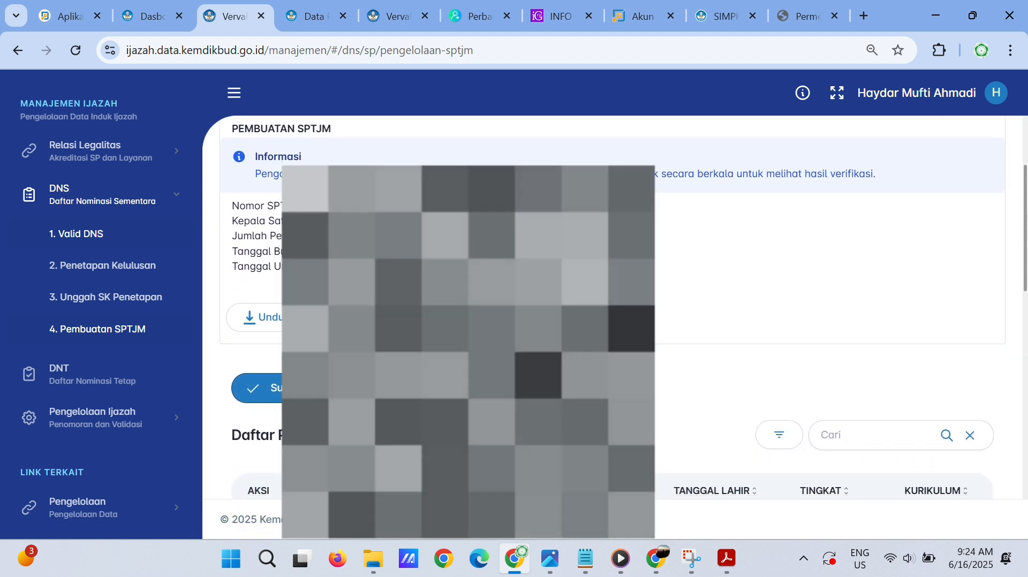
{"action": "scroll", "coordinate": [803, 308], "scroll_direction": "down", "scroll_amount": 1}
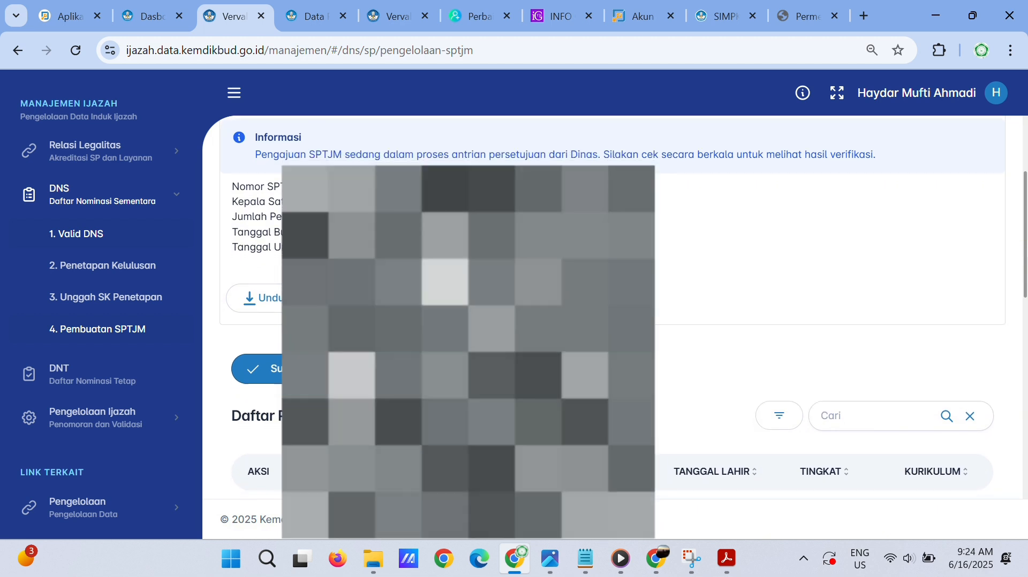
Look through the student list under Sudah SPTJM and return to the SPTJM details above it.
{"action": "scroll", "coordinate": [613, 308], "scroll_direction": "down", "scroll_amount": 3}
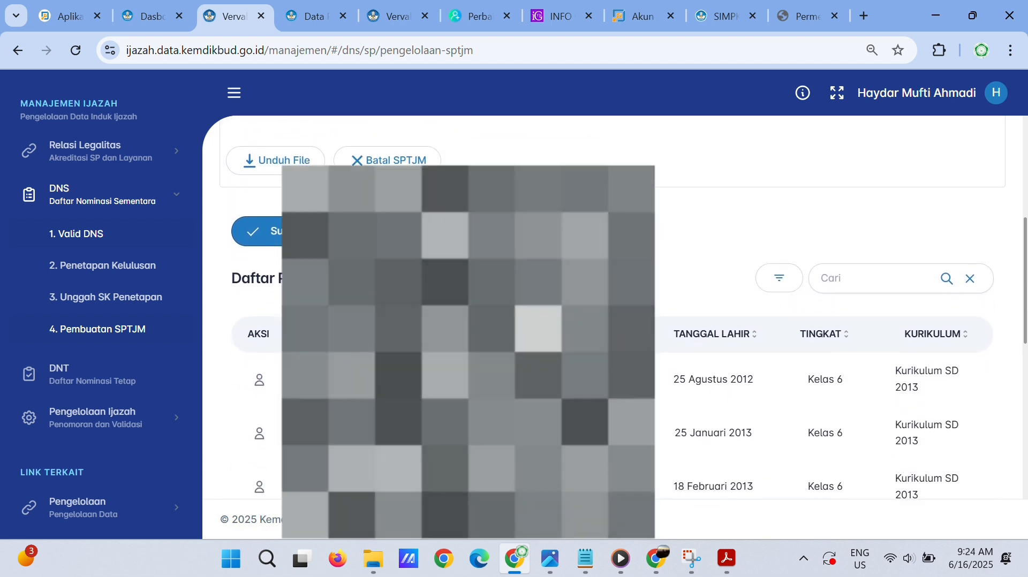
{"action": "scroll", "coordinate": [613, 308], "scroll_direction": "up", "scroll_amount": 1}
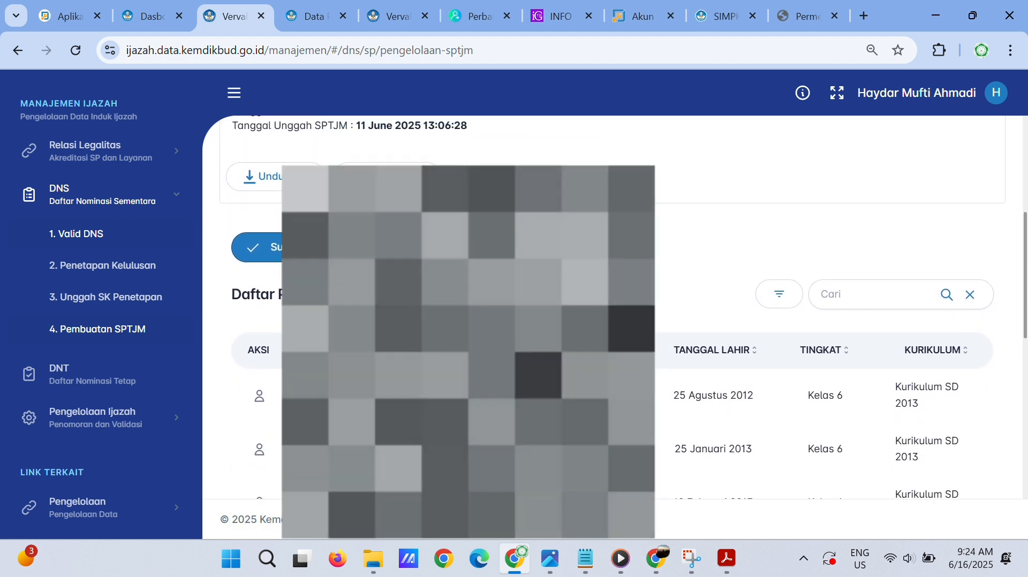
{"action": "scroll", "coordinate": [612, 308], "scroll_direction": "up", "scroll_amount": 1}
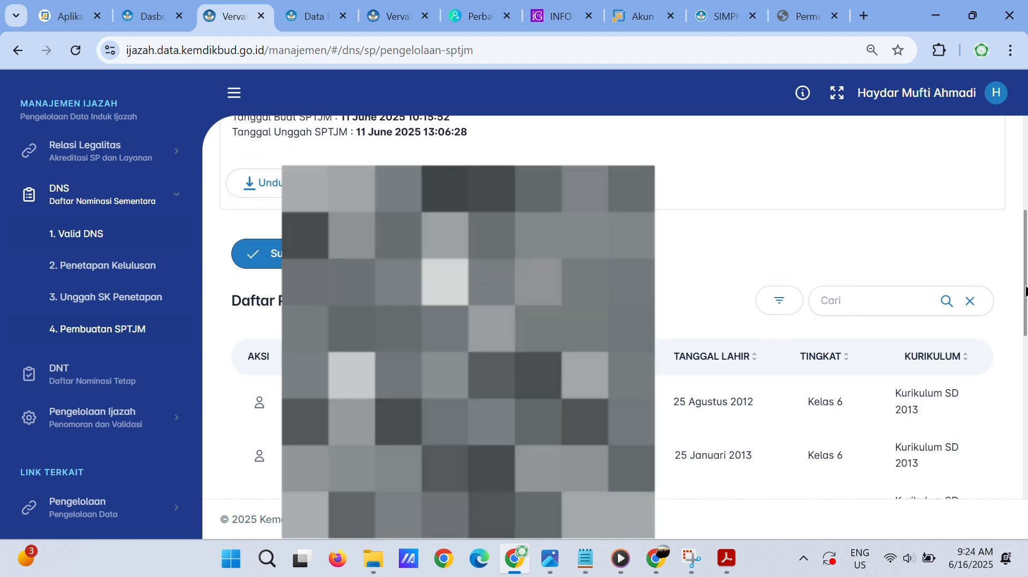
{"action": "scroll", "coordinate": [1025, 292], "scroll_direction": "down", "scroll_amount": 5}
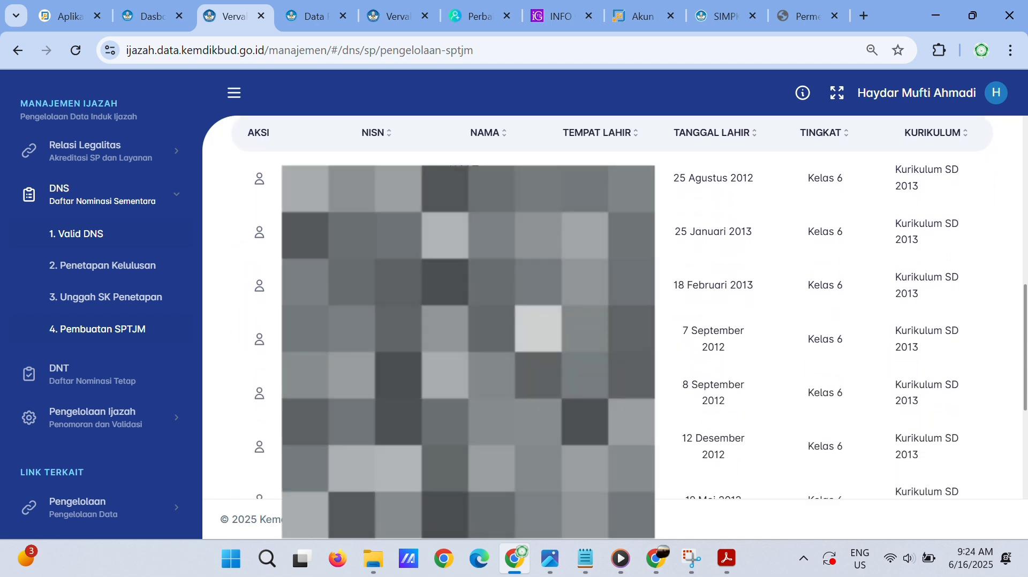
{"action": "scroll", "coordinate": [1025, 370], "scroll_direction": "down", "scroll_amount": 1}
{"action": "left_click_drag", "start_coordinate": [1025, 370], "coordinate": [1025, 264]}
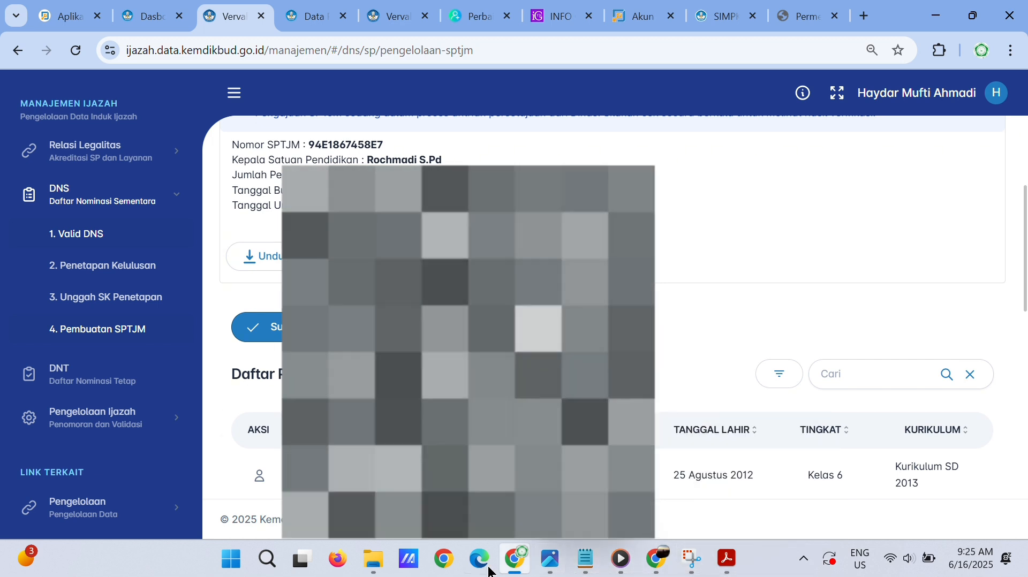
Switch to File Explorer and open the SPTJM SDIT IM 2425FIXS20250611 PDF from the 3. E IJAZAH folder.
{"action": "mouse_move", "coordinate": [364, 565]}
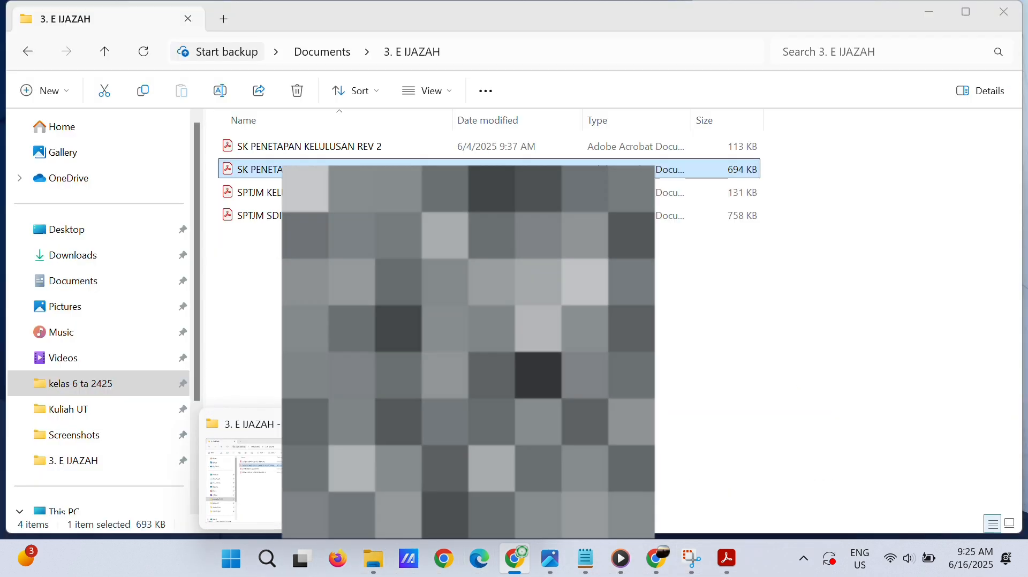
{"action": "left_click", "coordinate": [304, 501]}
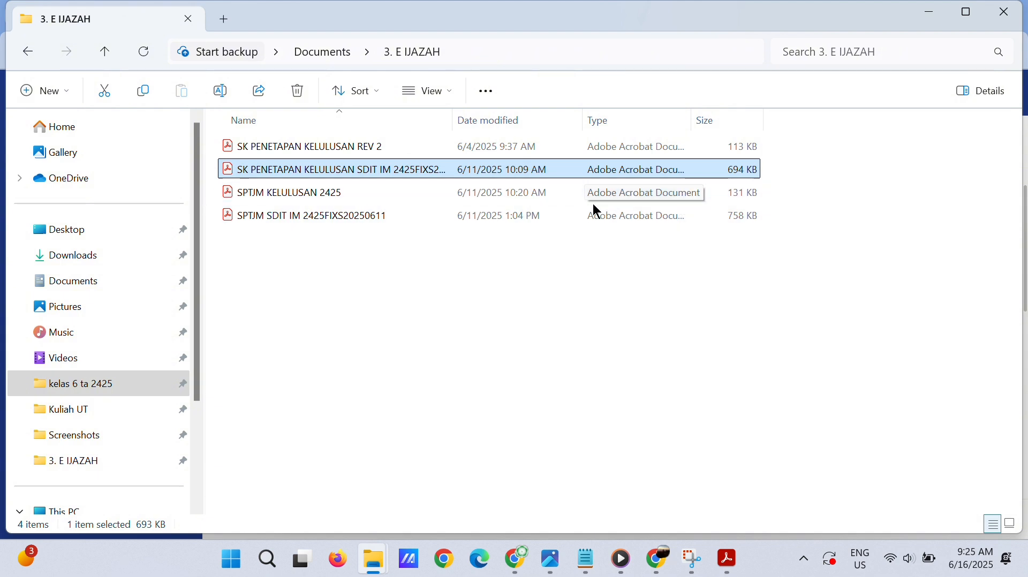
{"action": "left_click", "coordinate": [550, 218]}
{"action": "double_click", "coordinate": [553, 225]}
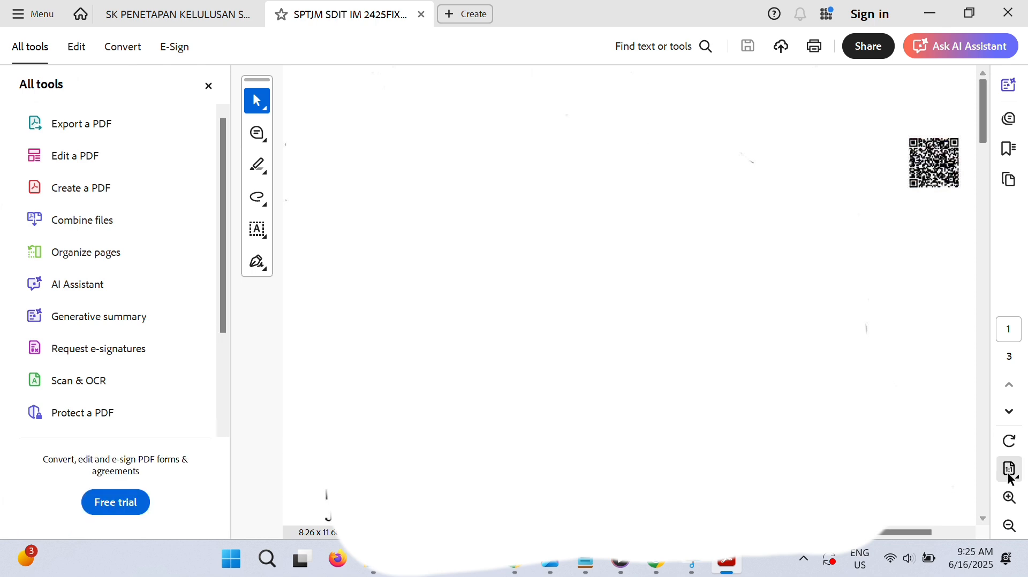
Review the first page of the SPTJM letter, from its heading and statement text through the signature area.
{"action": "left_click", "coordinate": [1009, 525]}
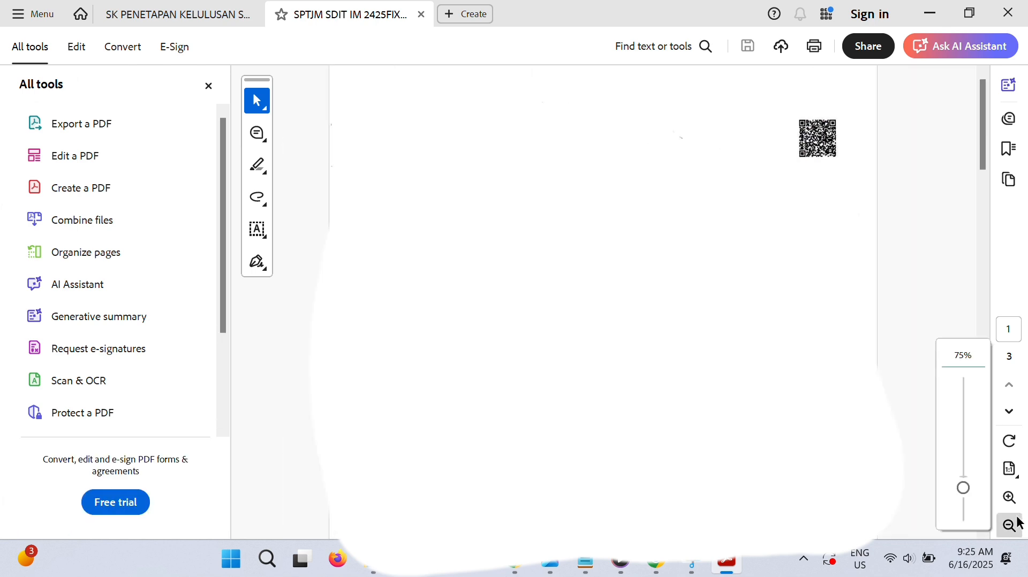
{"action": "left_click", "coordinate": [1010, 524]}
{"action": "scroll", "coordinate": [603, 299], "scroll_direction": "down", "scroll_amount": 2}
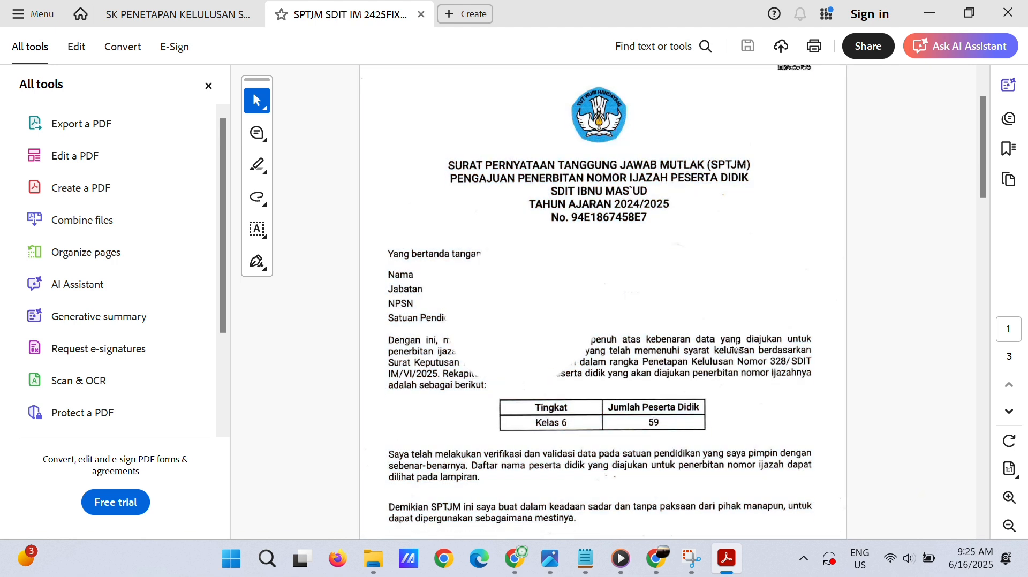
{"action": "scroll", "coordinate": [737, 347], "scroll_direction": "down", "scroll_amount": 3}
{"action": "scroll", "coordinate": [396, 241], "scroll_direction": "down", "scroll_amount": 3}
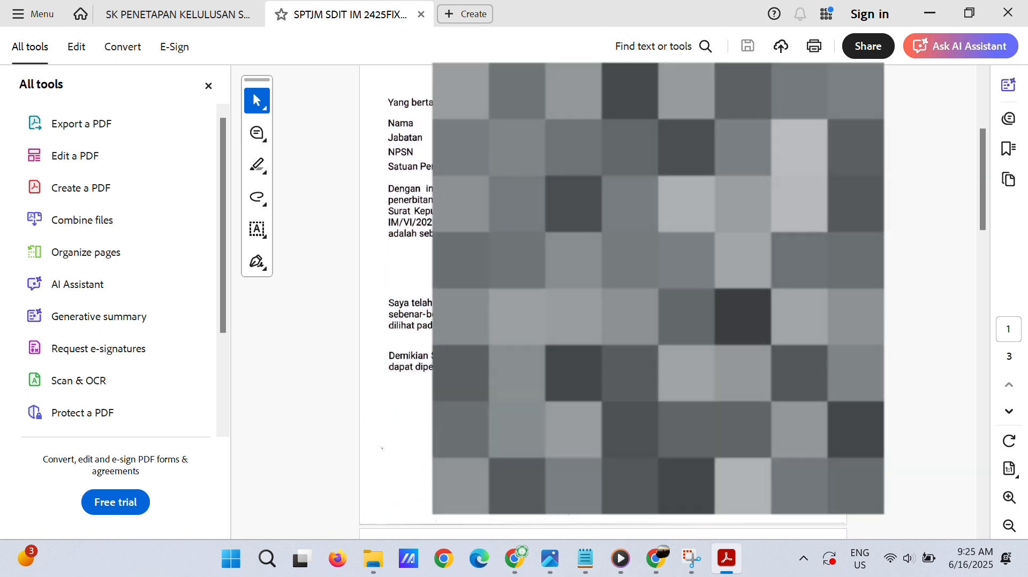
{"action": "scroll", "coordinate": [603, 299], "scroll_direction": "down", "scroll_amount": 3}
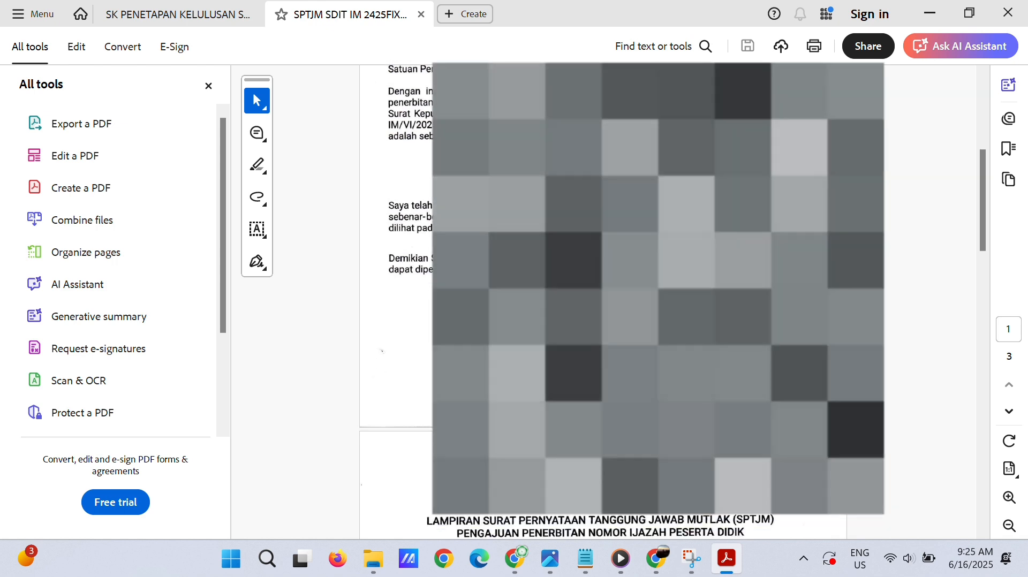
{"action": "scroll", "coordinate": [602, 300], "scroll_direction": "up", "scroll_amount": 6}
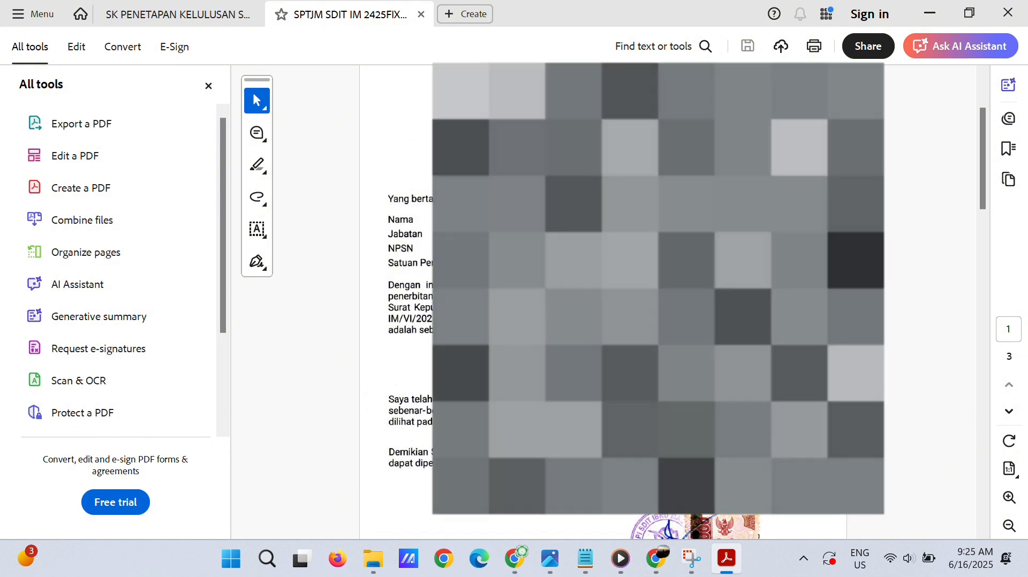
Examine the SPTJM attachment's student table across pages 2 and 3.
{"action": "key", "text": "ctrl+a"}
{"action": "key", "text": "Escape"}
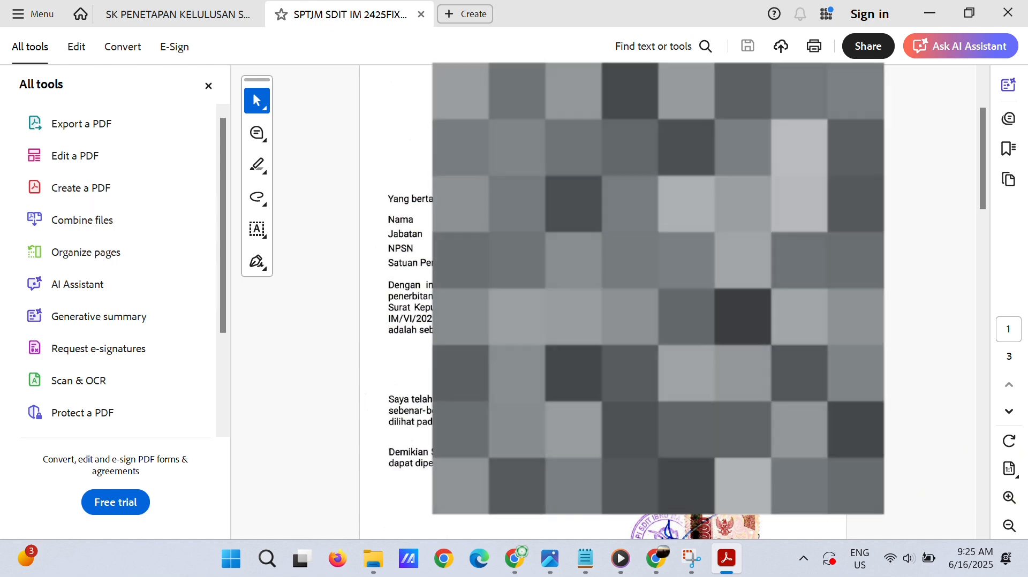
{"action": "key", "text": "ctrl+a"}
{"action": "scroll", "coordinate": [621, 300], "scroll_direction": "down", "scroll_amount": 10}
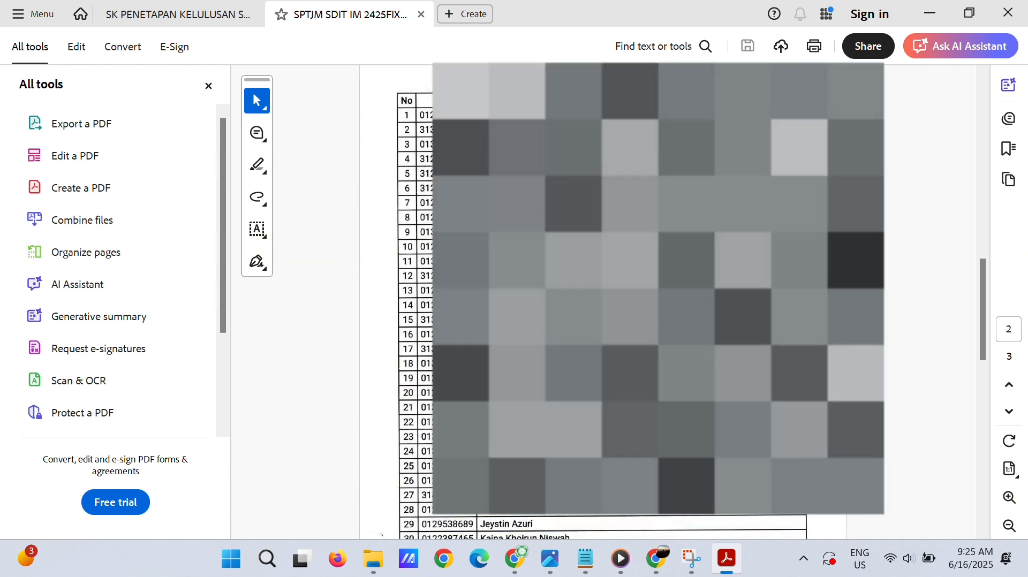
{"action": "scroll", "coordinate": [621, 300], "scroll_direction": "down", "scroll_amount": 5}
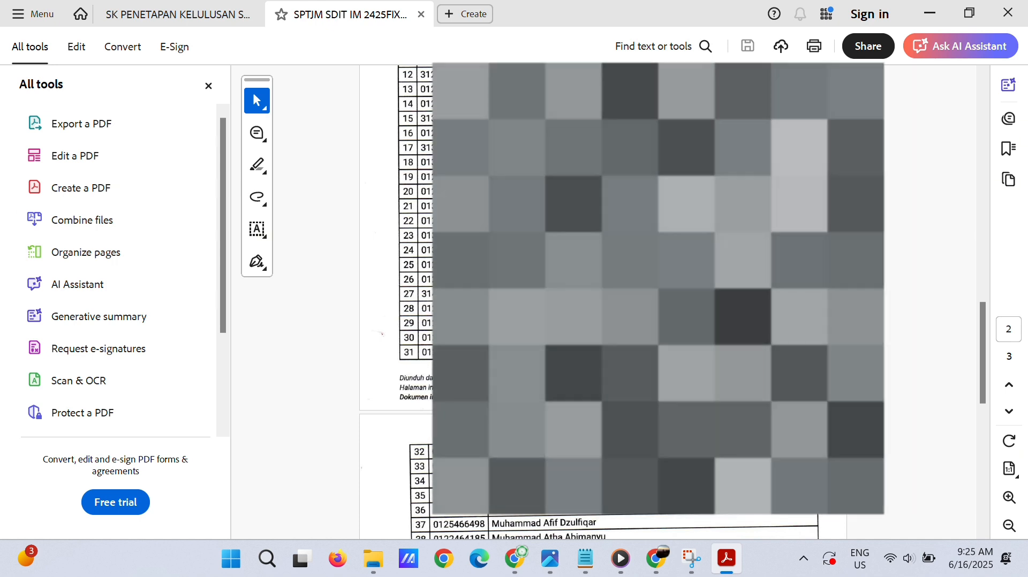
Review the rest of the SPTJM attachment's student table through page 3 and return to the Manajemen Ijazah site in Chrome.
{"action": "scroll", "coordinate": [621, 300], "scroll_direction": "down", "scroll_amount": 1}
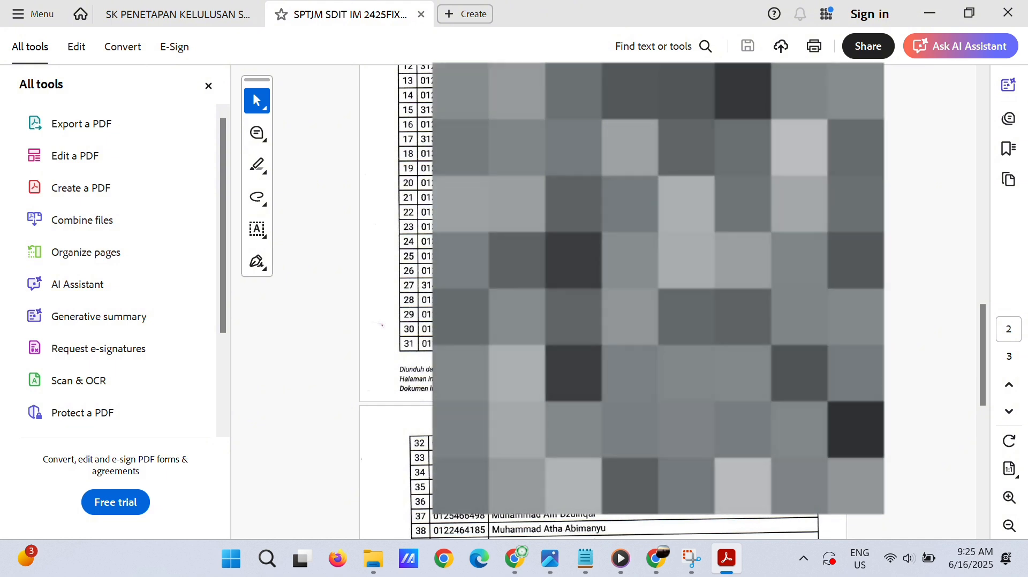
{"action": "scroll", "coordinate": [621, 300], "scroll_direction": "down", "scroll_amount": 10}
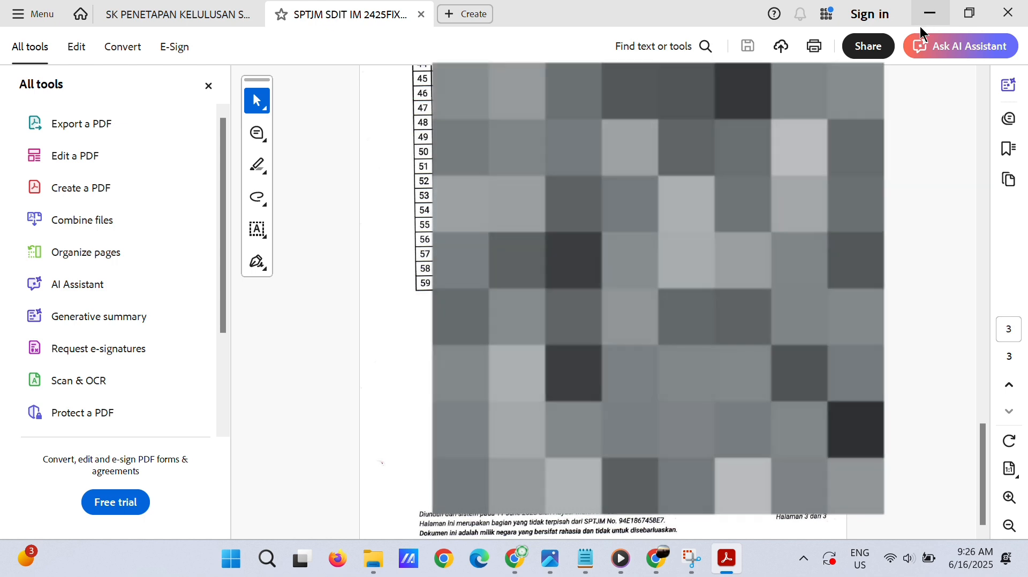
{"action": "left_click", "coordinate": [927, 16]}
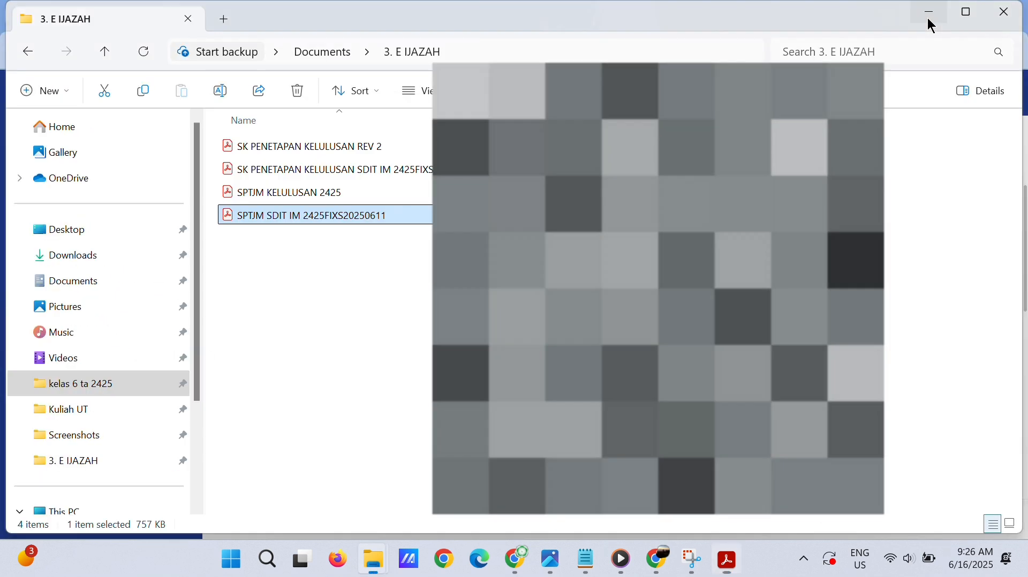
{"action": "left_click", "coordinate": [930, 20]}
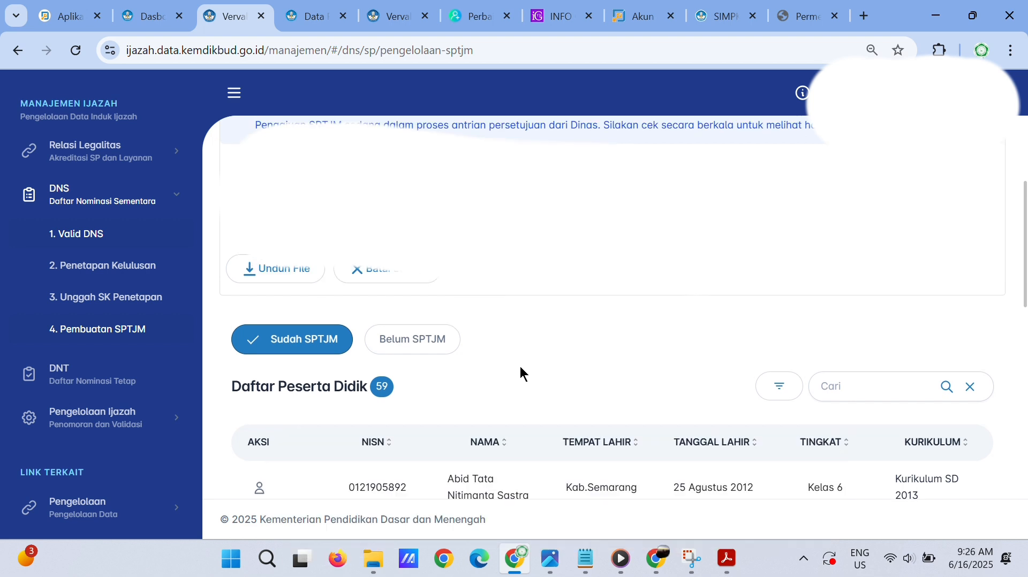
Look over the SPTJM details and the student list below them on the Pembuatan SPTJM page.
{"action": "scroll", "coordinate": [521, 370], "scroll_direction": "up", "scroll_amount": 4}
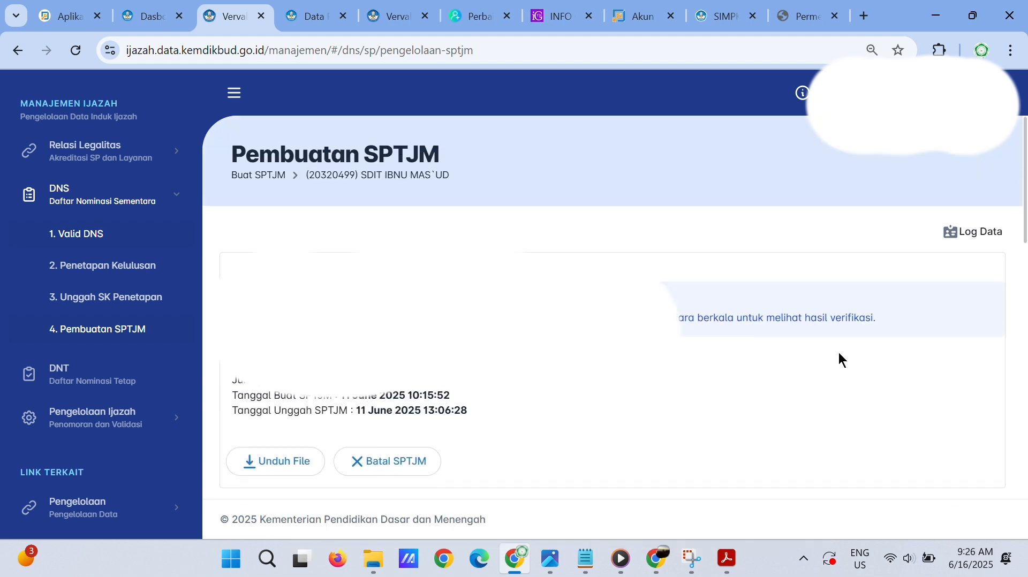
{"action": "scroll", "coordinate": [827, 391], "scroll_direction": "down", "scroll_amount": 2}
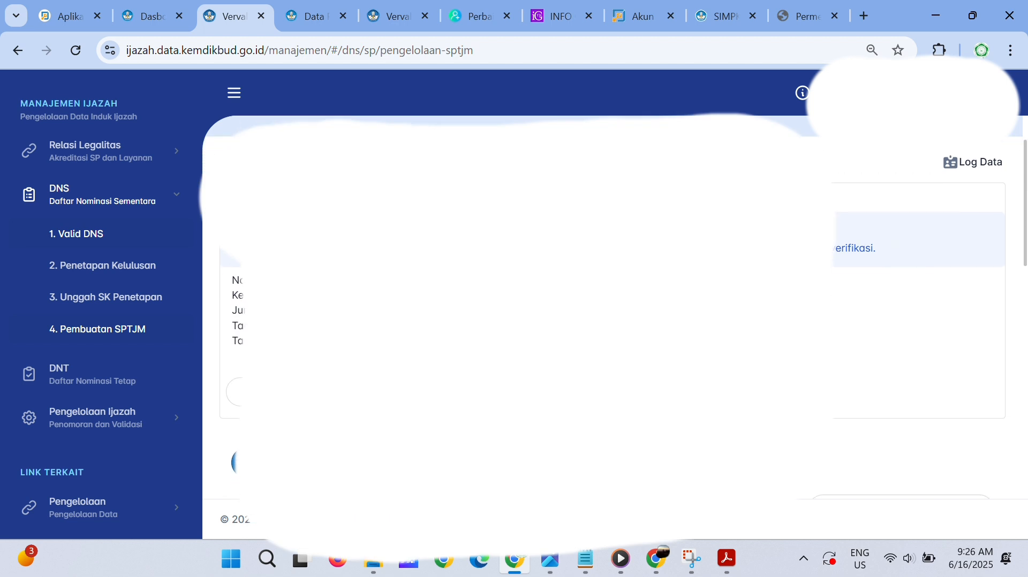
{"action": "scroll", "coordinate": [857, 348], "scroll_direction": "down", "scroll_amount": 6}
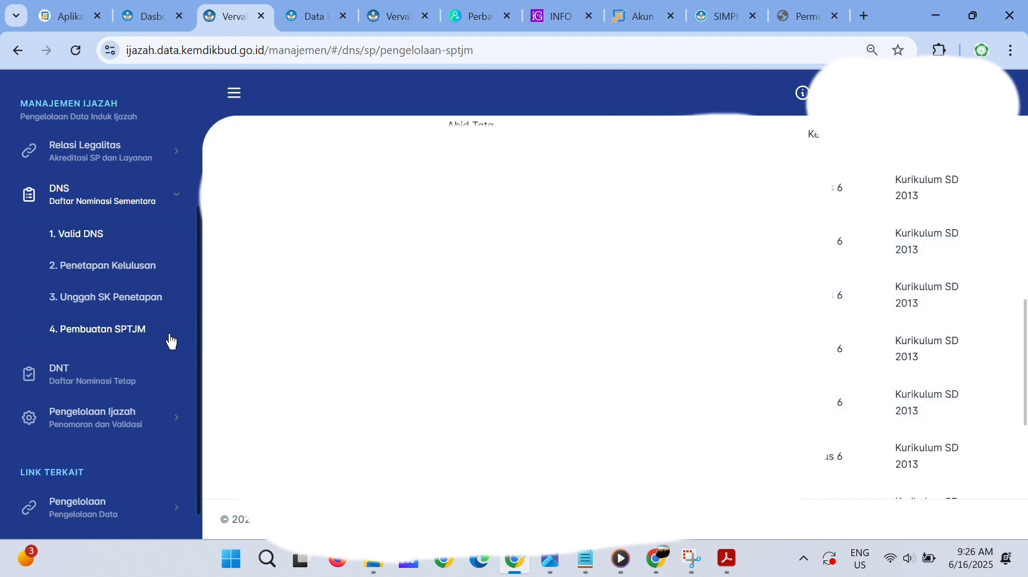
Open the DNT (Daftar Nominasi Tetap) page and check its explanation and the Valid DNT student list.
{"action": "left_click", "coordinate": [92, 376]}
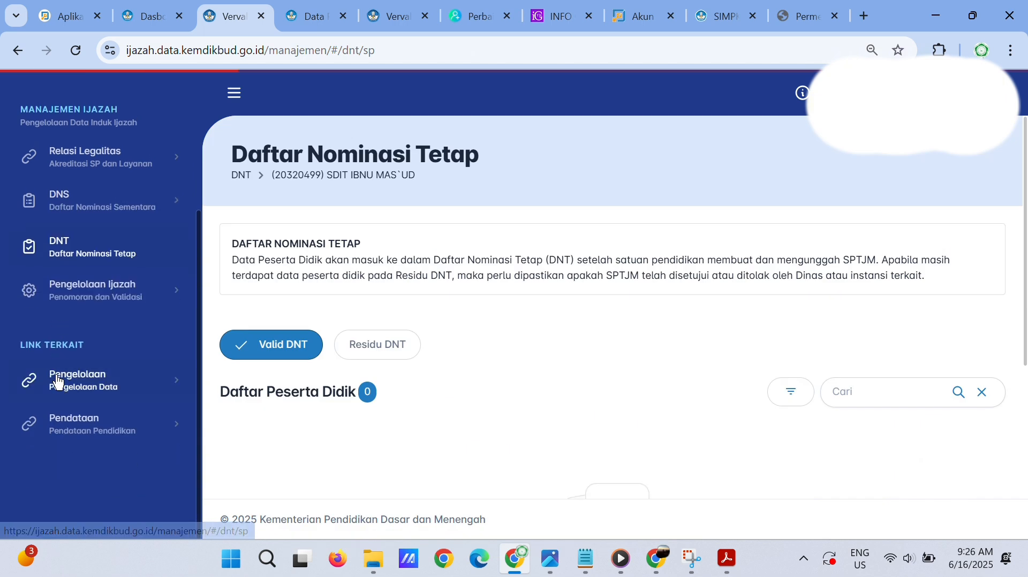
{"action": "scroll", "coordinate": [679, 338], "scroll_direction": "down", "scroll_amount": 3}
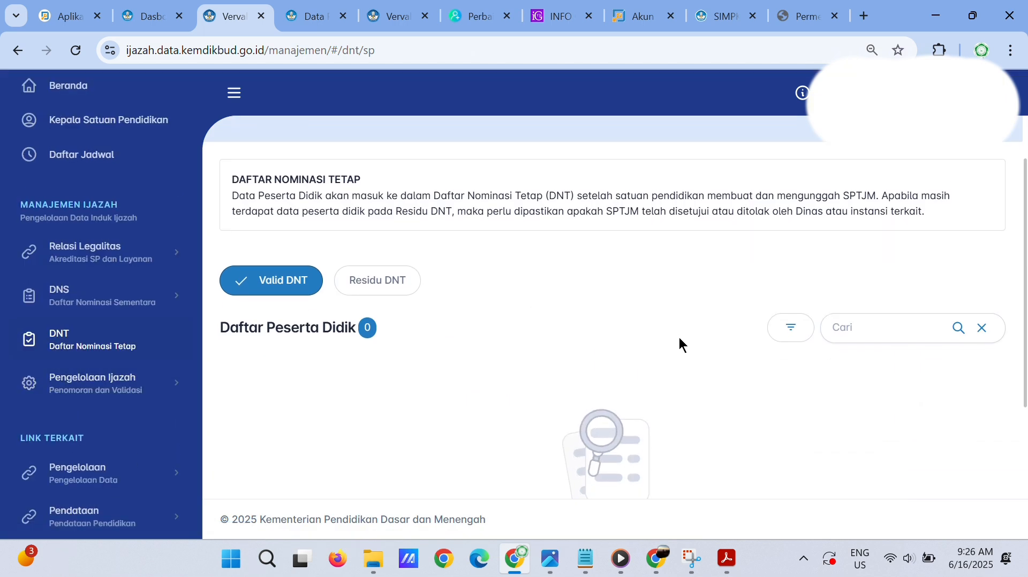
{"action": "scroll", "coordinate": [679, 337], "scroll_direction": "down", "scroll_amount": 2}
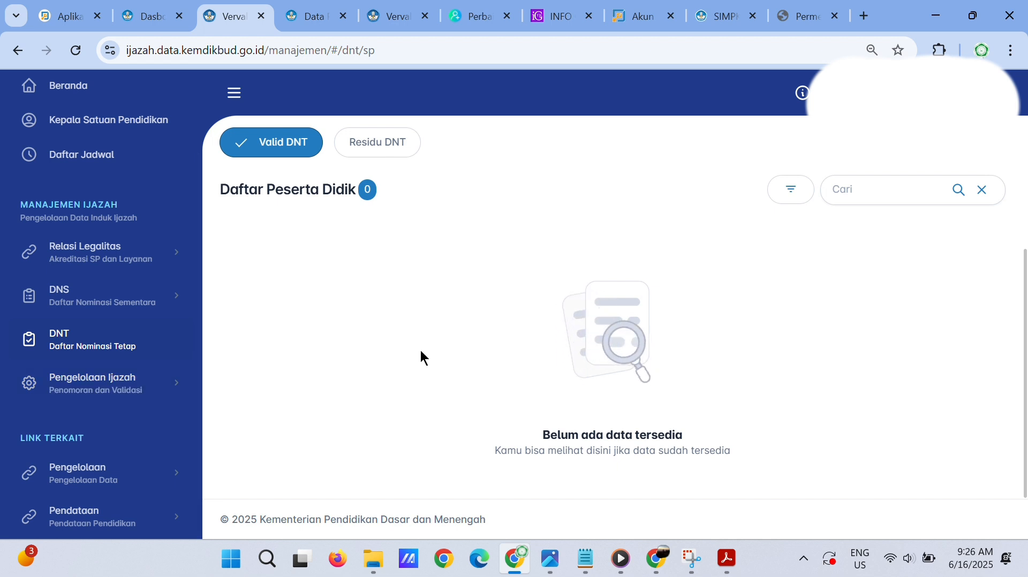
{"action": "scroll", "coordinate": [420, 352], "scroll_direction": "up", "scroll_amount": 3}
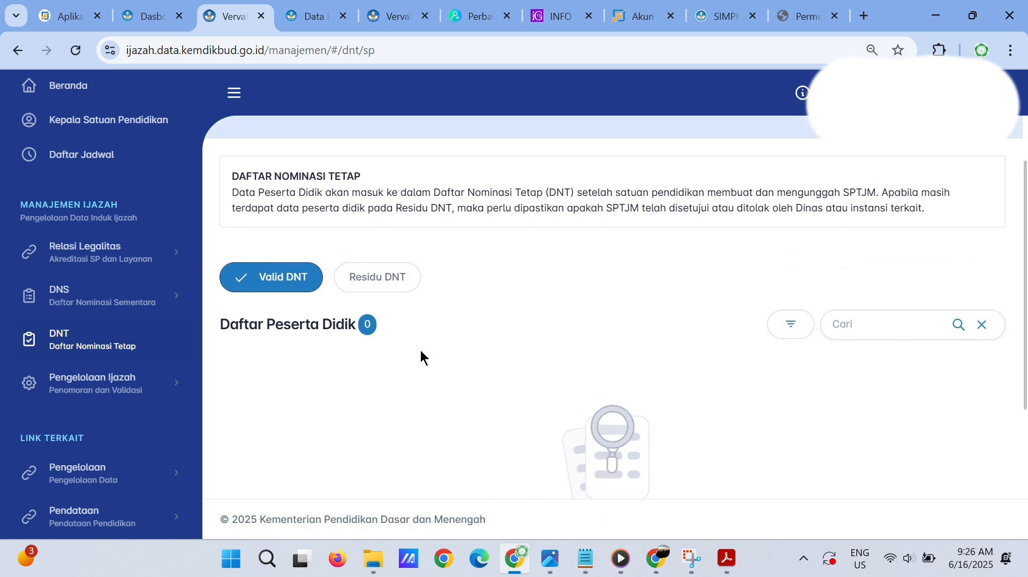
Return to the Beranda page and check the school's progress through the stages from DNS to Penomoran.
{"action": "left_click", "coordinate": [106, 94]}
{"action": "left_click", "coordinate": [359, 475]}
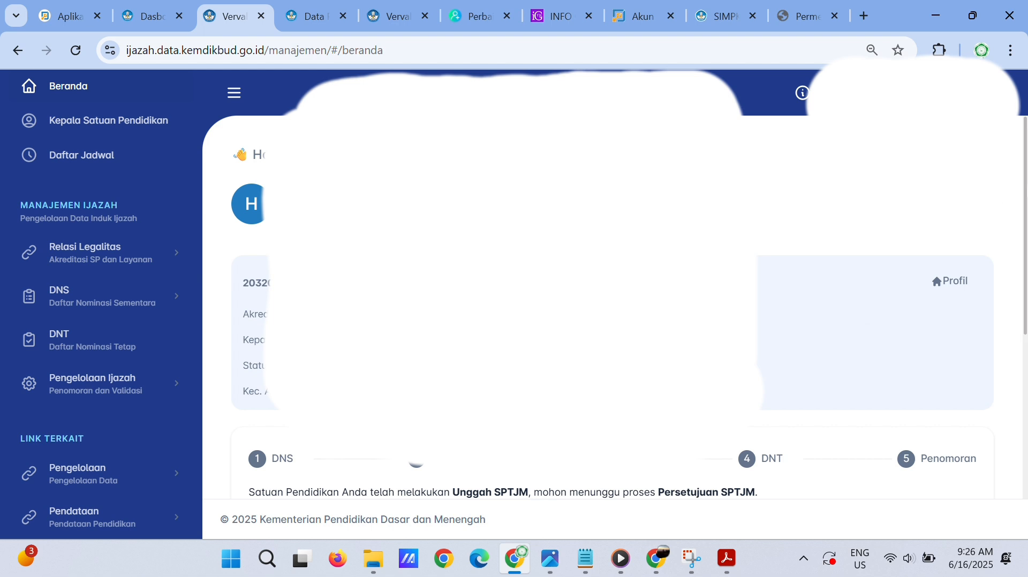
{"action": "scroll", "coordinate": [626, 305], "scroll_direction": "down", "scroll_amount": 1}
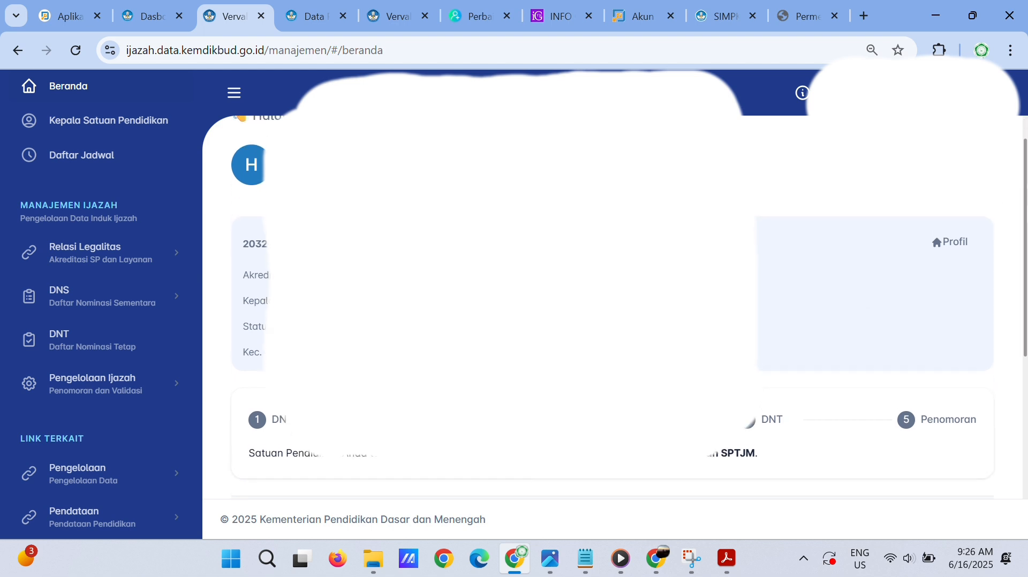
{"action": "scroll", "coordinate": [627, 305], "scroll_direction": "up", "scroll_amount": 1}
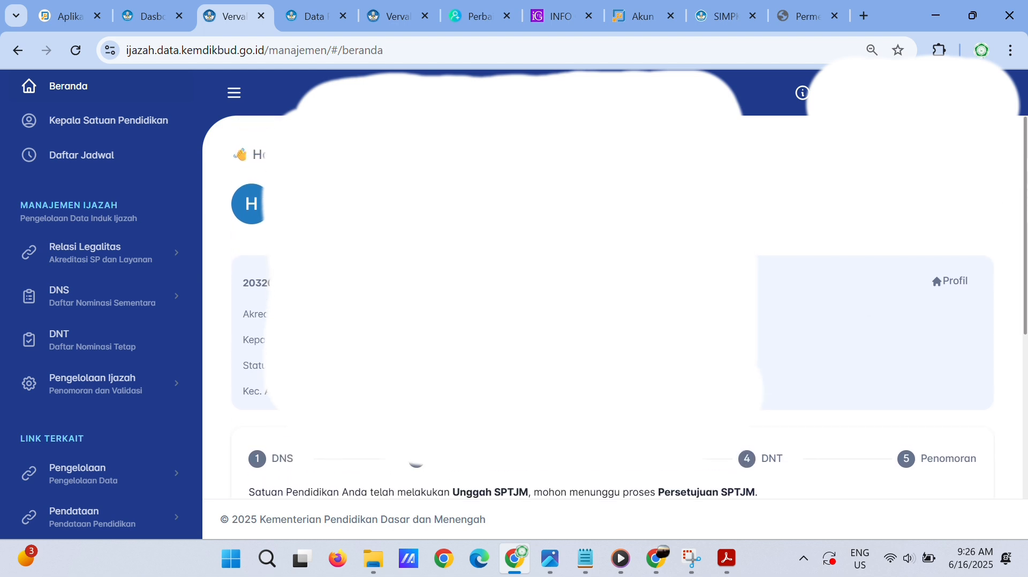
Switch to the Permendikbudristek No 58 Tahun 2024 PDF and examine the Format 1 ijazah template on pages 11 and 12.
{"action": "left_click", "coordinate": [783, 9]}
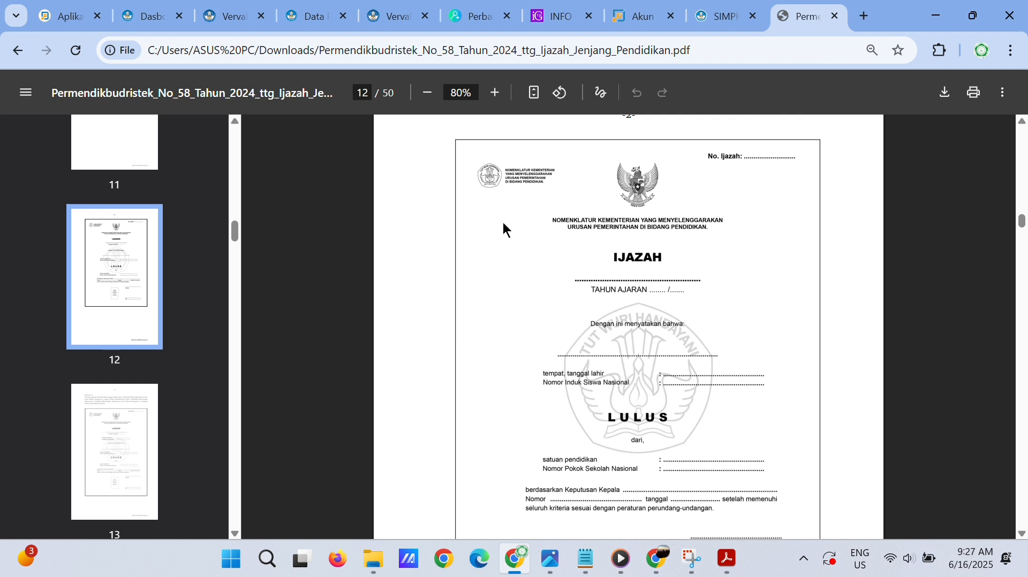
{"action": "scroll", "coordinate": [503, 222], "scroll_direction": "up", "scroll_amount": 3}
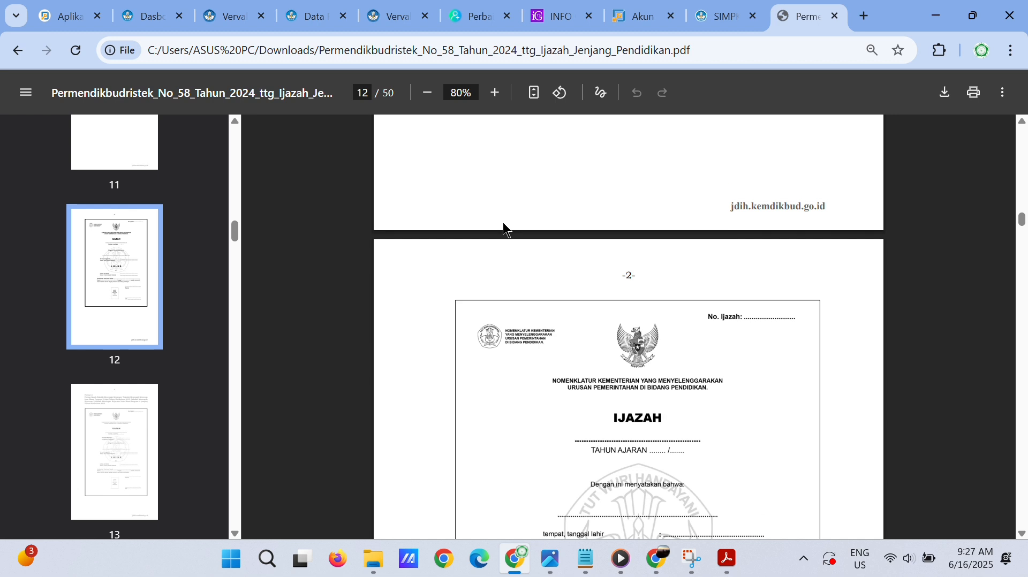
{"action": "scroll", "coordinate": [503, 223], "scroll_direction": "up", "scroll_amount": 10}
{"action": "scroll", "coordinate": [503, 222], "scroll_direction": "down", "scroll_amount": 10}
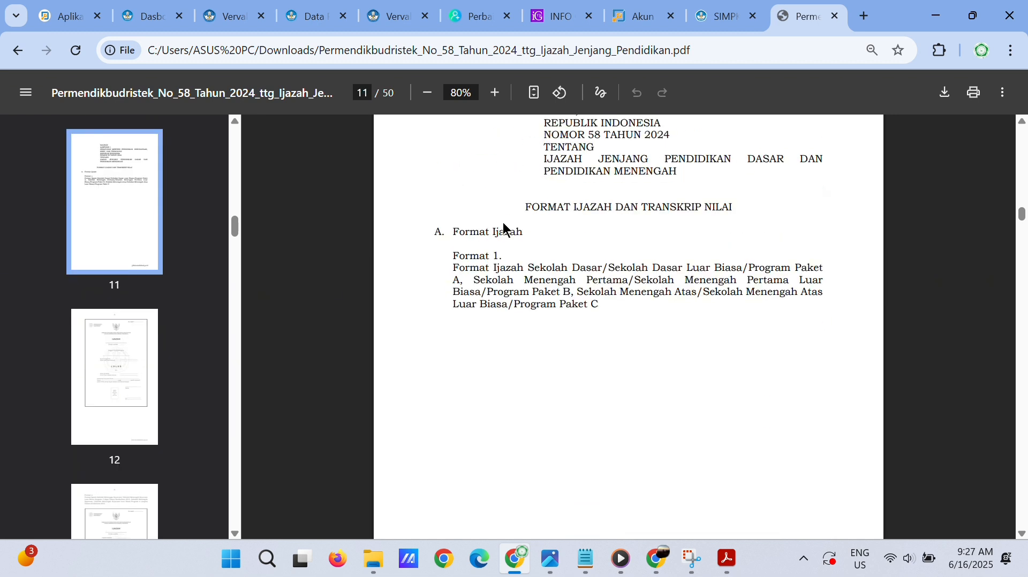
{"action": "scroll", "coordinate": [503, 223], "scroll_direction": "down", "scroll_amount": 2}
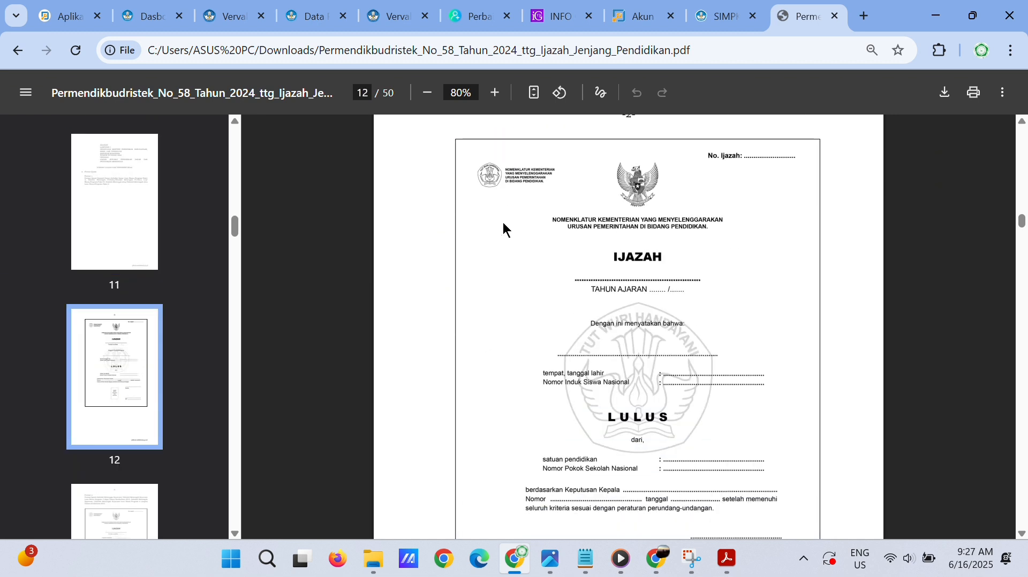
{"action": "scroll", "coordinate": [503, 222], "scroll_direction": "up", "scroll_amount": 1}
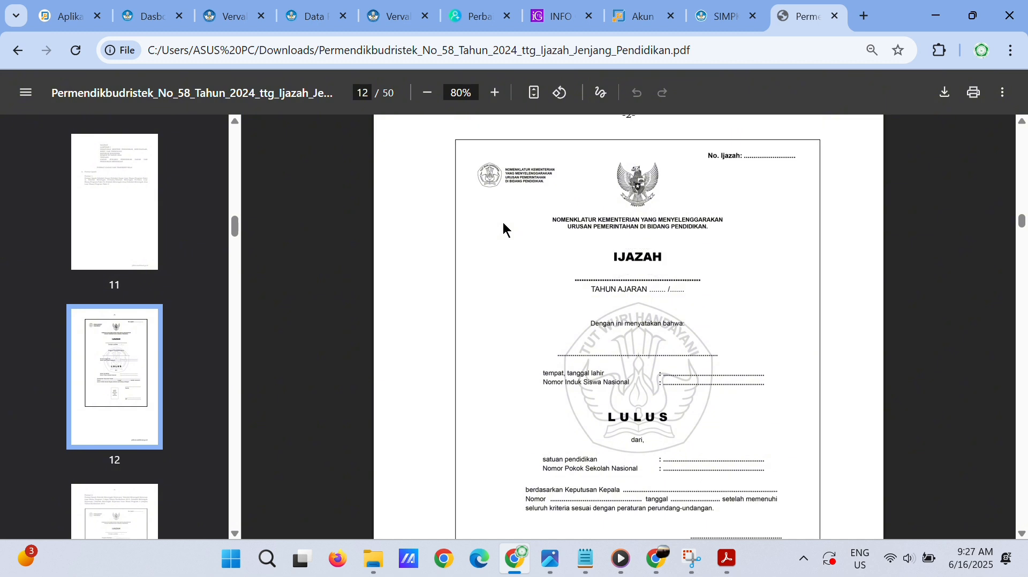
{"action": "scroll", "coordinate": [503, 223], "scroll_direction": "down", "scroll_amount": 1}
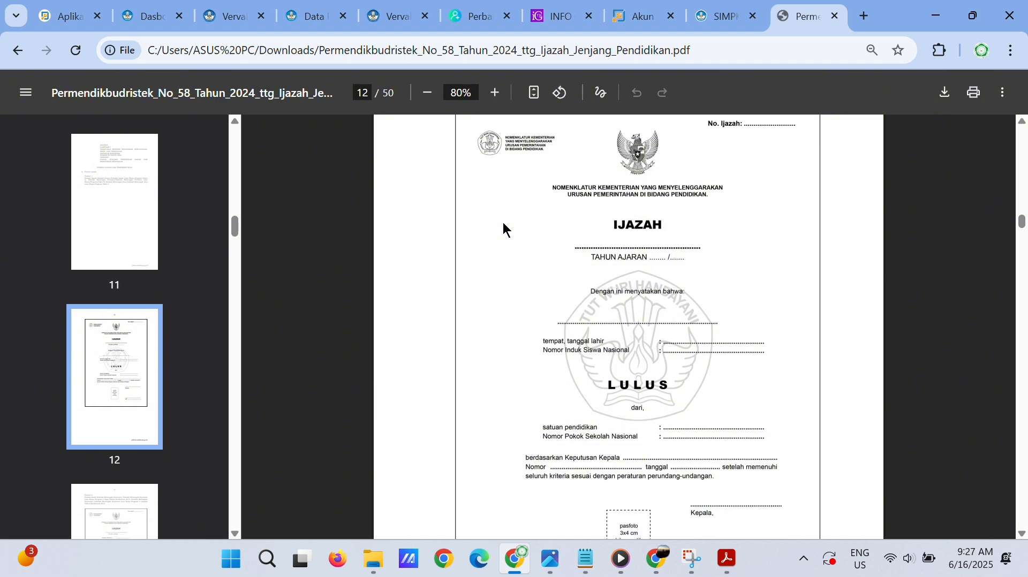
{"action": "scroll", "coordinate": [503, 222], "scroll_direction": "up", "scroll_amount": 1}
{"action": "scroll", "coordinate": [502, 223], "scroll_direction": "down", "scroll_amount": 1}
{"action": "scroll", "coordinate": [502, 222], "scroll_direction": "up", "scroll_amount": 1}
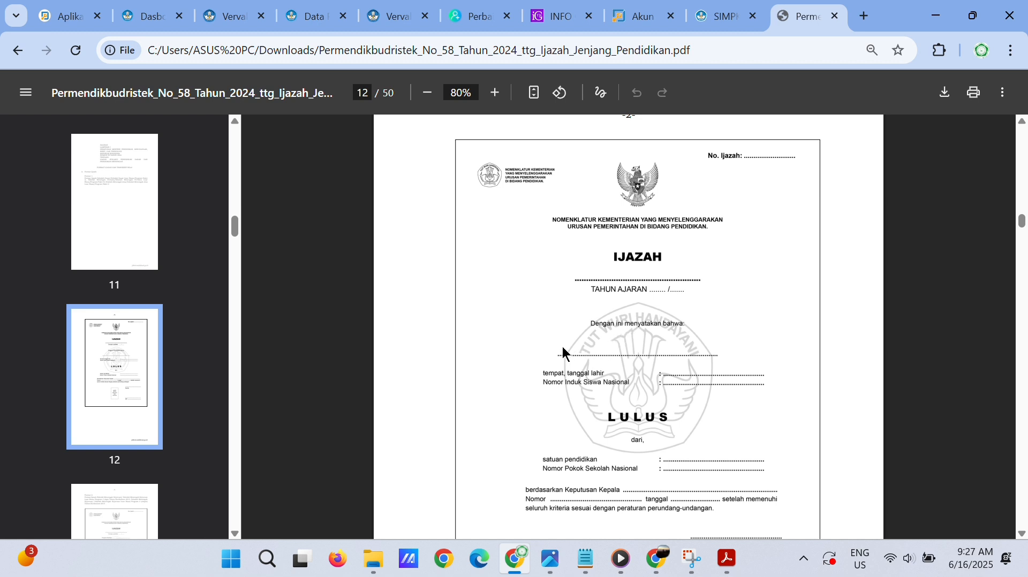
Examine the ijazah template with Program Keahlian on page 13, including its 3x4 cm photo box and signature area.
{"action": "scroll", "coordinate": [563, 348], "scroll_direction": "down", "scroll_amount": 10}
{"action": "scroll", "coordinate": [562, 352], "scroll_direction": "down", "scroll_amount": 5}
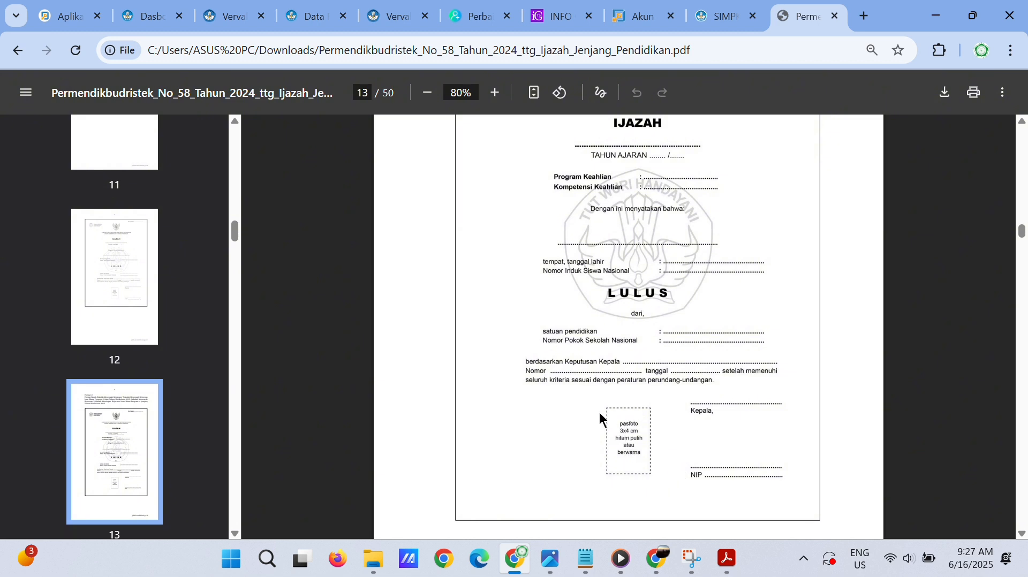
{"action": "scroll", "coordinate": [577, 430], "scroll_direction": "down", "scroll_amount": 1}
{"action": "scroll", "coordinate": [576, 431], "scroll_direction": "up", "scroll_amount": 1}
{"action": "scroll", "coordinate": [576, 431], "scroll_direction": "down", "scroll_amount": 1}
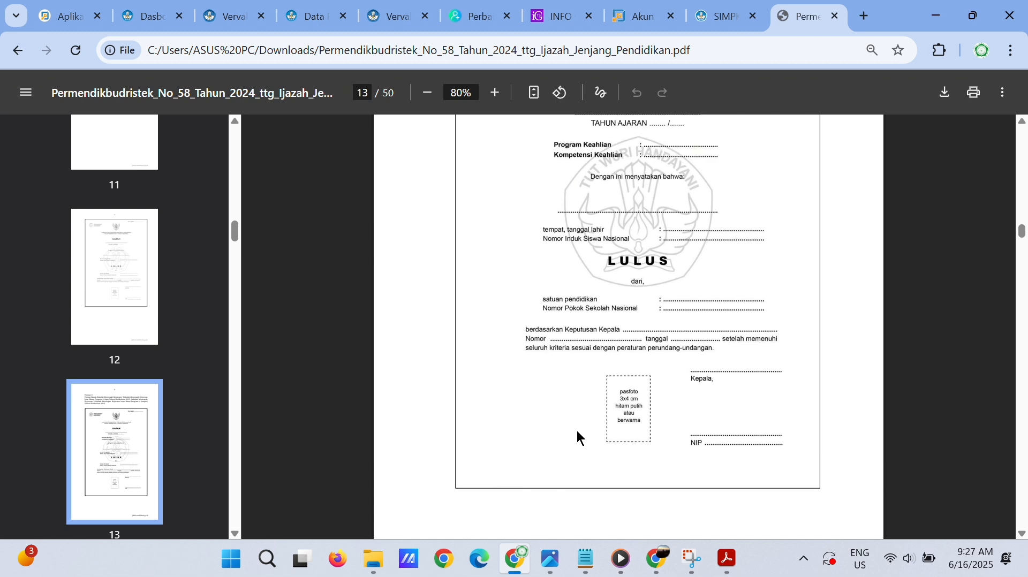
{"action": "scroll", "coordinate": [579, 437], "scroll_direction": "up", "scroll_amount": 1}
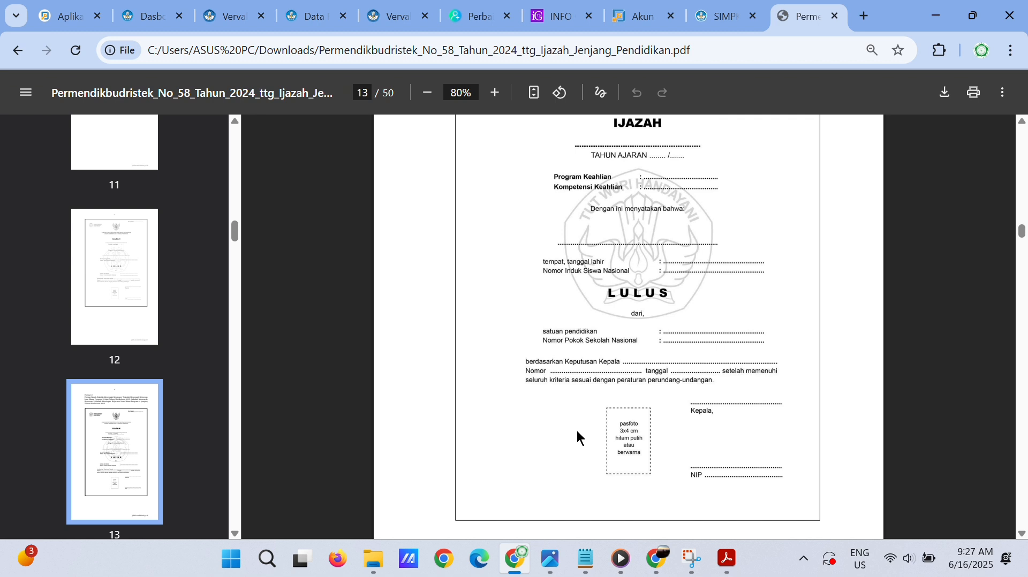
Go through the Format 3 ijazah template for Sekolah Menengah Kejuruan on page 14.
{"action": "scroll", "coordinate": [577, 431], "scroll_direction": "down", "scroll_amount": 5}
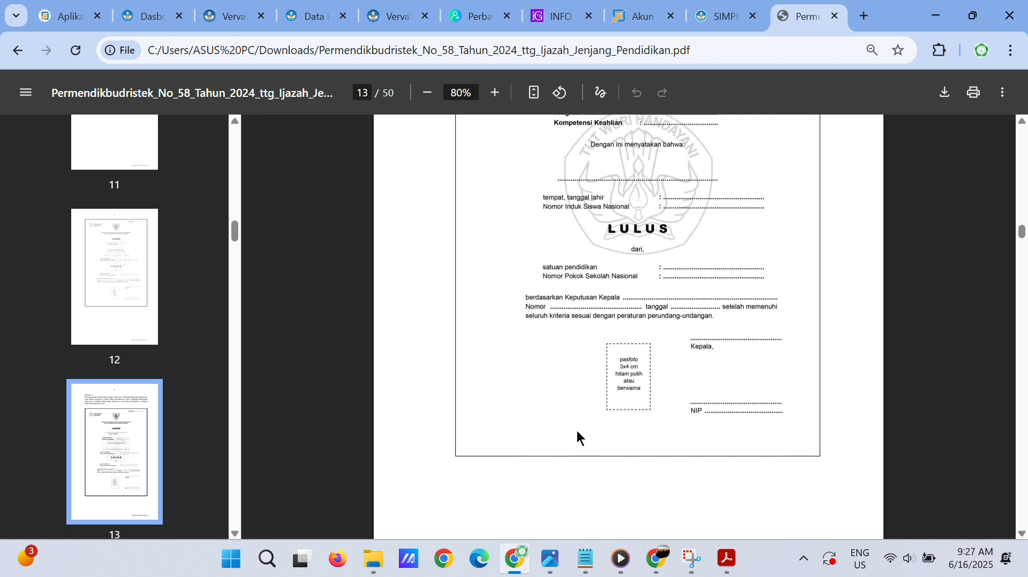
{"action": "scroll", "coordinate": [579, 438], "scroll_direction": "down", "scroll_amount": 6}
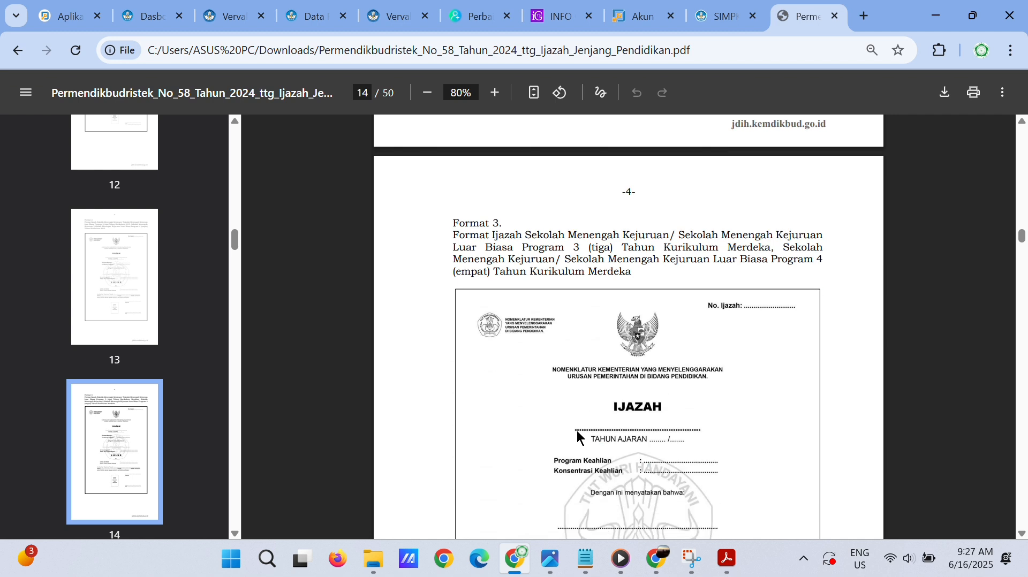
{"action": "scroll", "coordinate": [579, 438], "scroll_direction": "down", "scroll_amount": 11}
{"action": "scroll", "coordinate": [577, 432], "scroll_direction": "down", "scroll_amount": 3}
{"action": "scroll", "coordinate": [577, 431], "scroll_direction": "up", "scroll_amount": 1}
{"action": "scroll", "coordinate": [577, 431], "scroll_direction": "up", "scroll_amount": 1}
Examine the Format 1 Transkrip Nilai template on page 15, from its identity fields to the signature area.
{"action": "scroll", "coordinate": [577, 432], "scroll_direction": "down", "scroll_amount": 10}
{"action": "scroll", "coordinate": [577, 431], "scroll_direction": "up", "scroll_amount": 7}
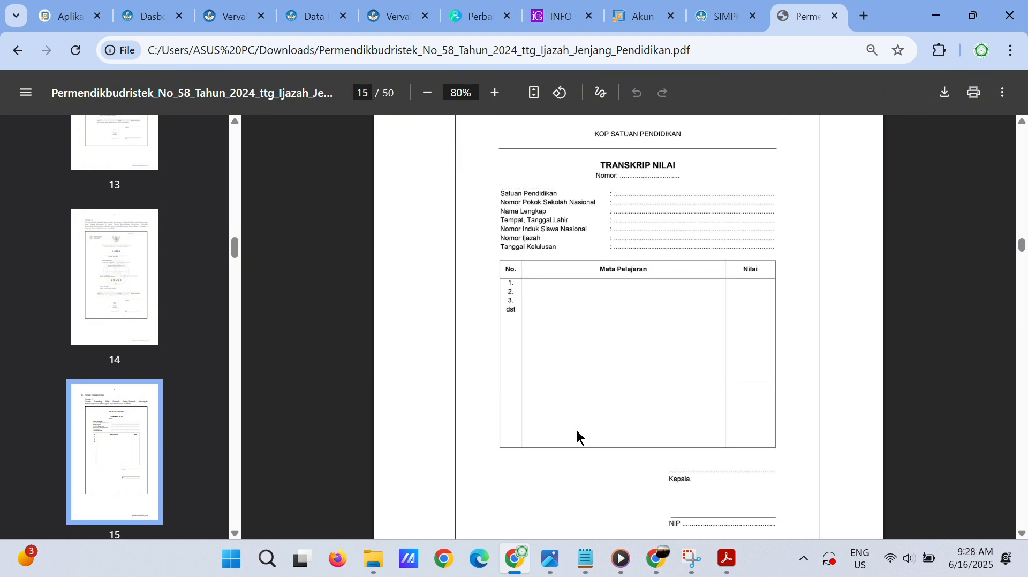
{"action": "scroll", "coordinate": [578, 438], "scroll_direction": "up", "scroll_amount": 1}
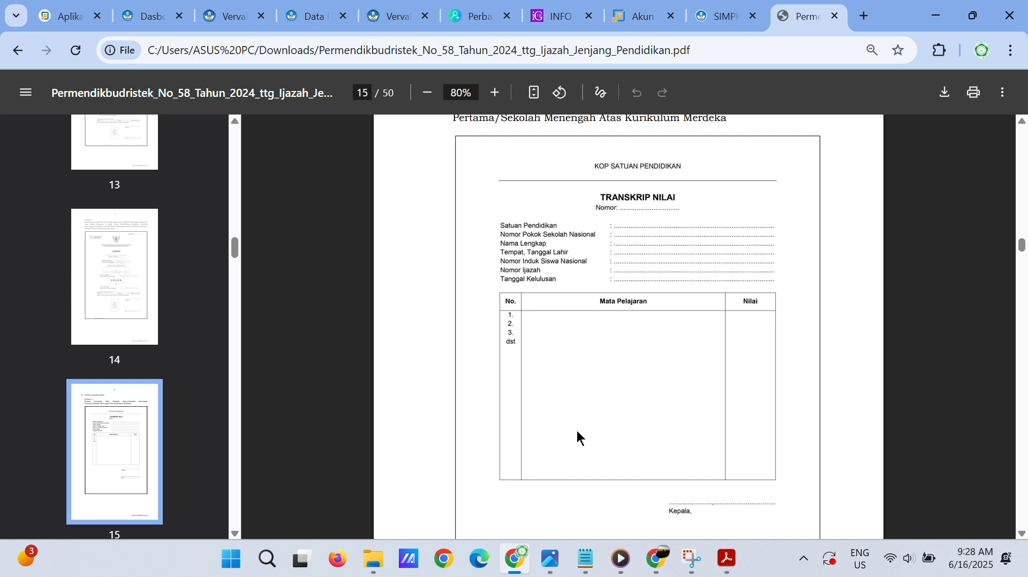
{"action": "scroll", "coordinate": [576, 437], "scroll_direction": "down", "scroll_amount": 1}
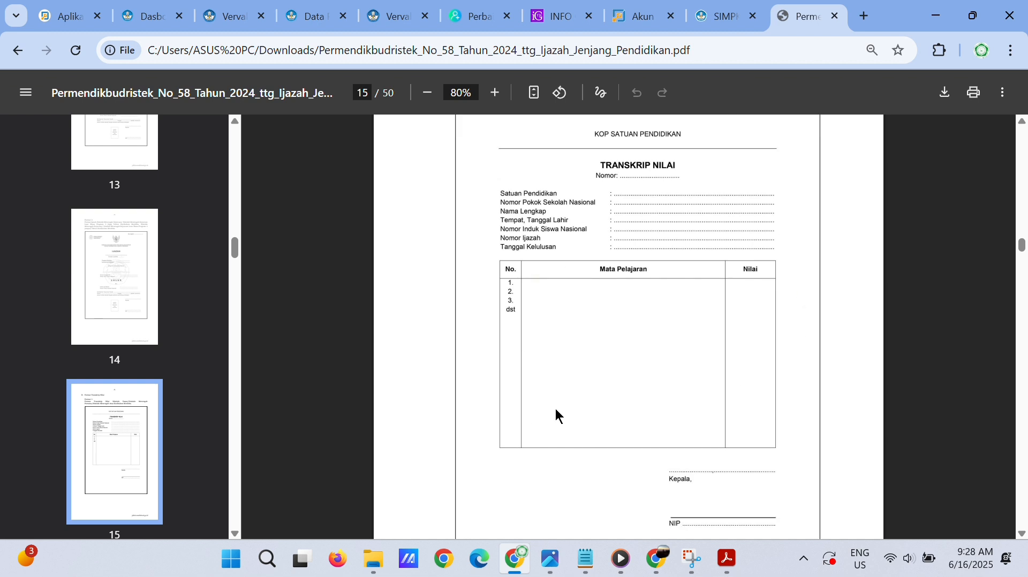
Look through the Format 2 Transkrip Nilai template on page 16 and return to the Format 1 template on page 15.
{"action": "scroll", "coordinate": [556, 412], "scroll_direction": "down", "scroll_amount": 7}
{"action": "scroll", "coordinate": [554, 410], "scroll_direction": "down", "scroll_amount": 6}
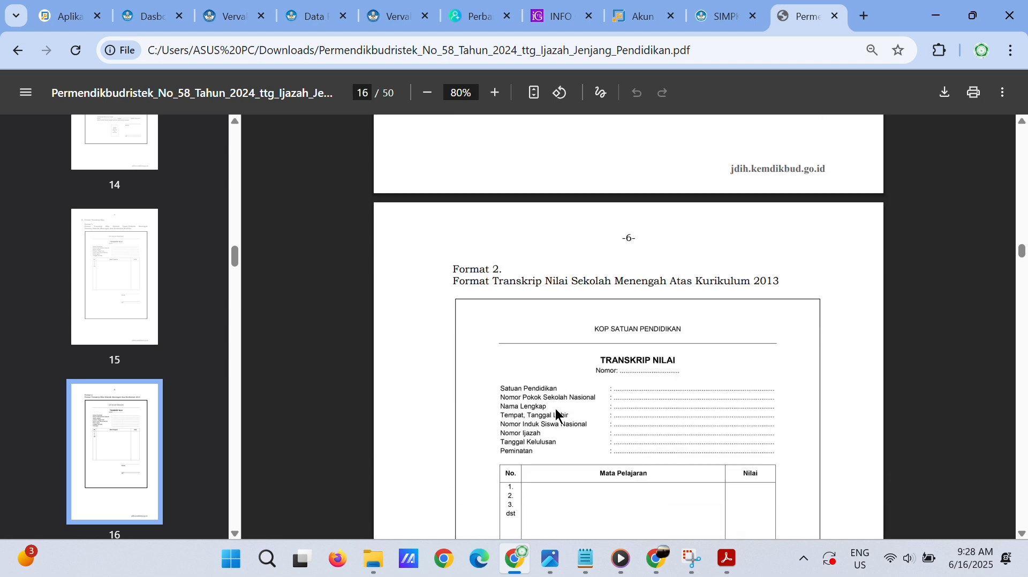
{"action": "scroll", "coordinate": [554, 409], "scroll_direction": "up", "scroll_amount": 2}
{"action": "scroll", "coordinate": [554, 416], "scroll_direction": "down", "scroll_amount": 1}
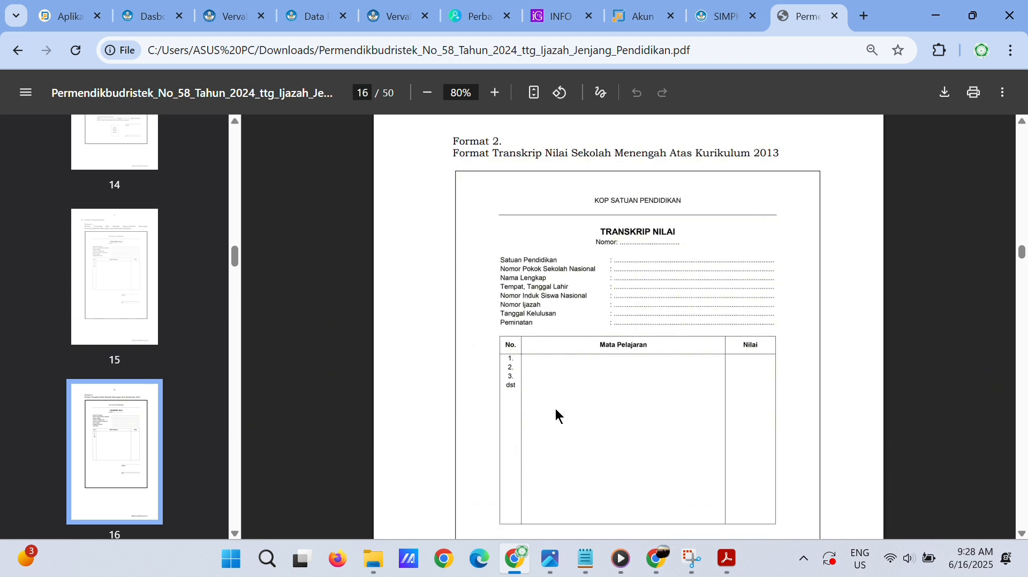
{"action": "scroll", "coordinate": [556, 410], "scroll_direction": "down", "scroll_amount": 4}
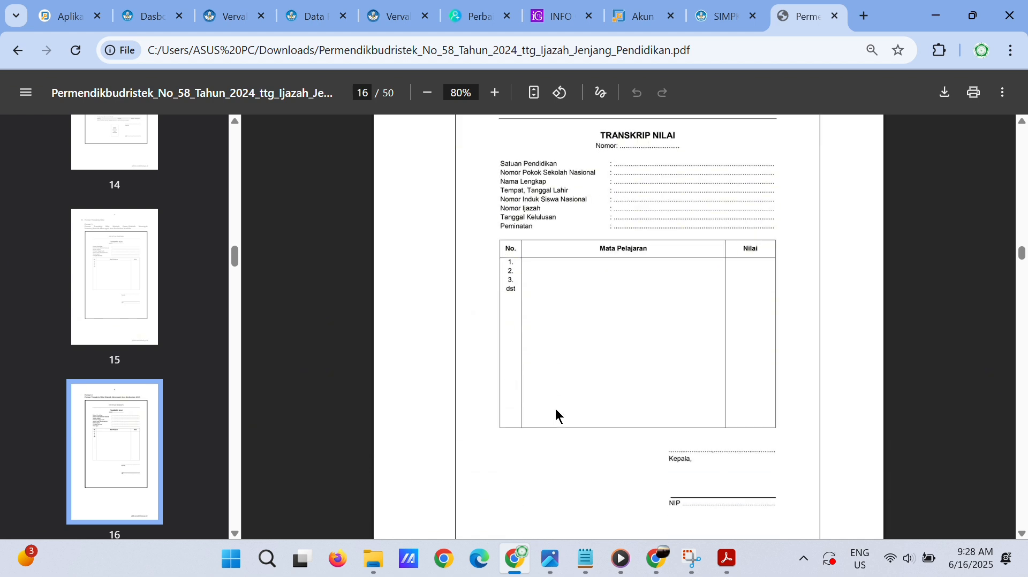
{"action": "scroll", "coordinate": [555, 410], "scroll_direction": "down", "scroll_amount": 3}
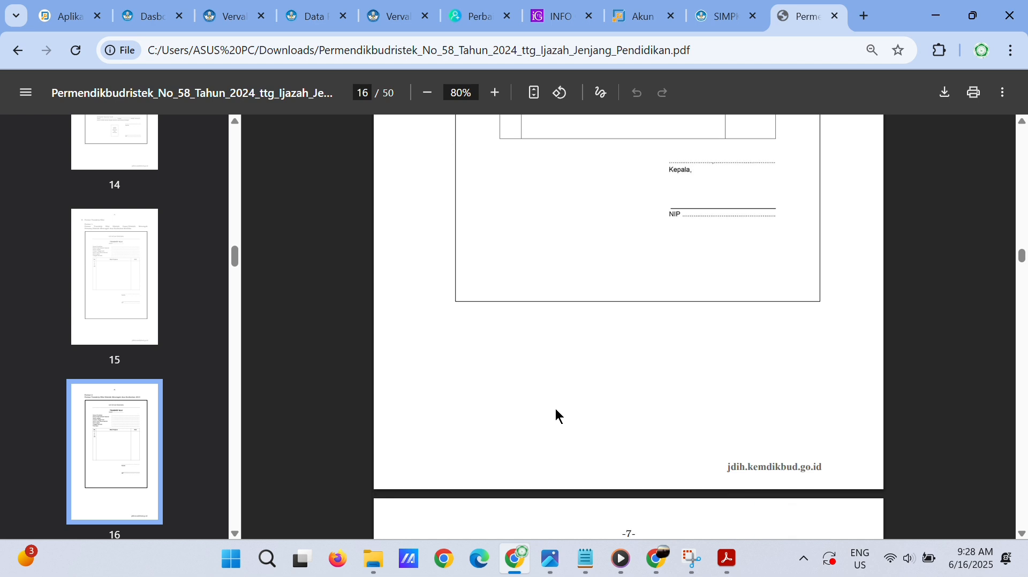
{"action": "scroll", "coordinate": [556, 416], "scroll_direction": "down", "scroll_amount": 1}
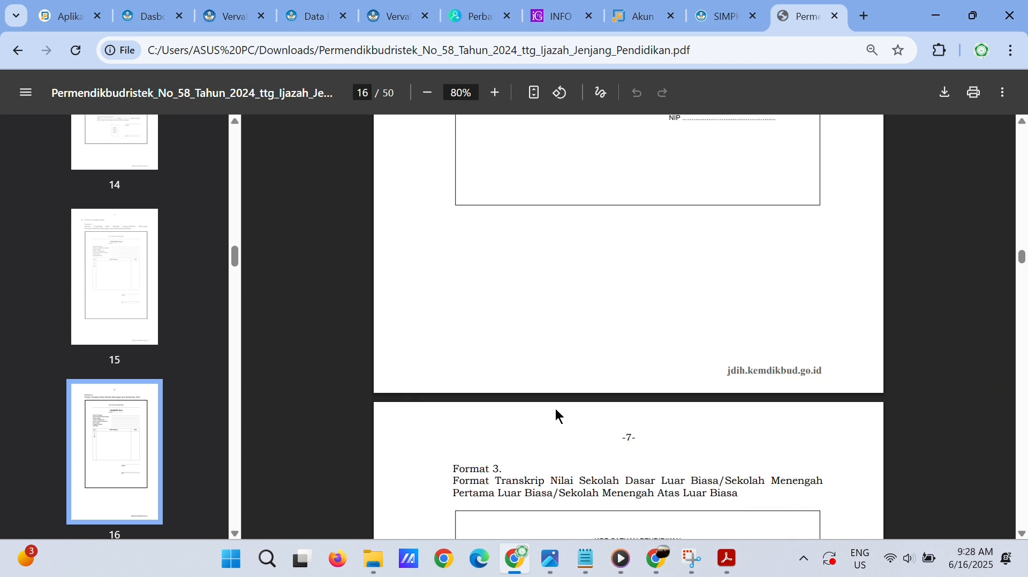
{"action": "scroll", "coordinate": [555, 412], "scroll_direction": "up", "scroll_amount": 18}
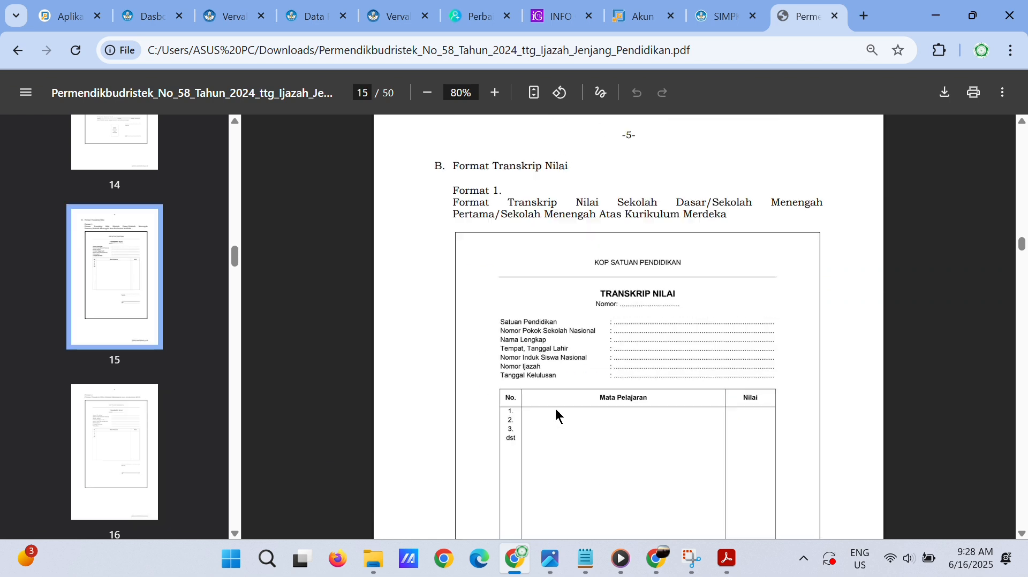
Review the Format 3 ijazah template for Sekolah Menengah Kejuruan on page 14 again, from its heading to the photo box and signature area.
{"action": "scroll", "coordinate": [554, 413], "scroll_direction": "up", "scroll_amount": 4}
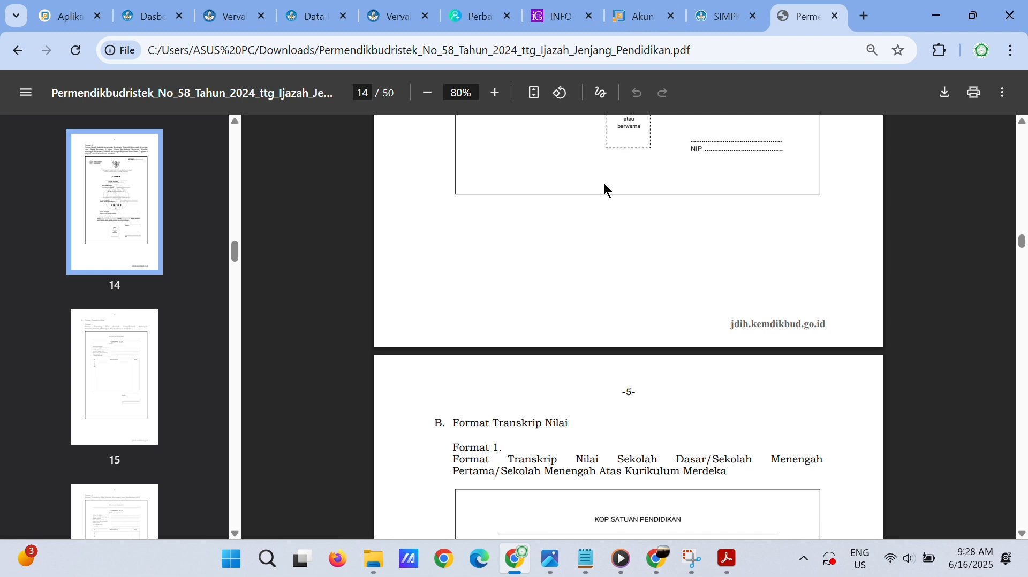
{"action": "scroll", "coordinate": [604, 189], "scroll_direction": "up", "scroll_amount": 5}
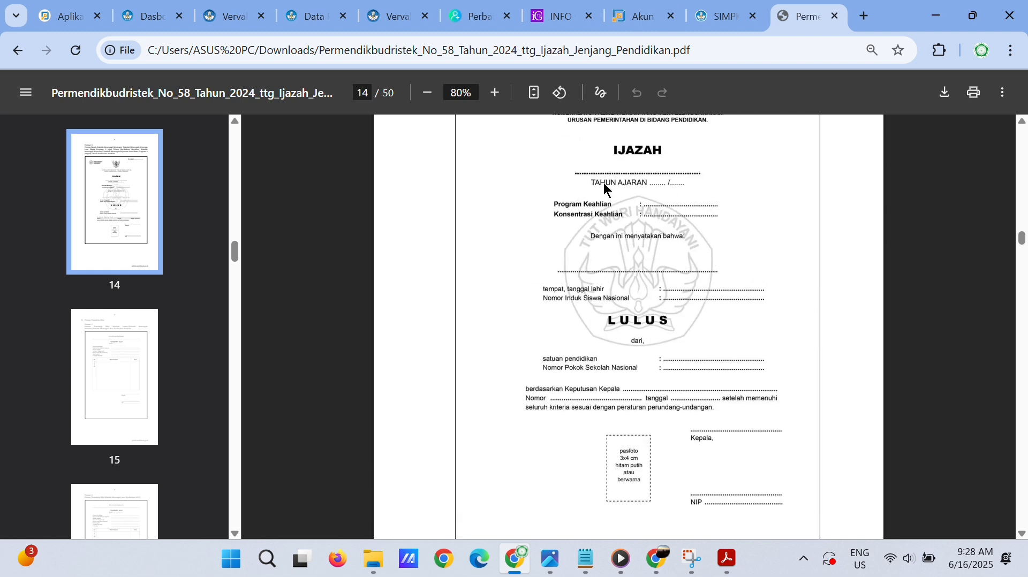
{"action": "scroll", "coordinate": [604, 189], "scroll_direction": "up", "scroll_amount": 1}
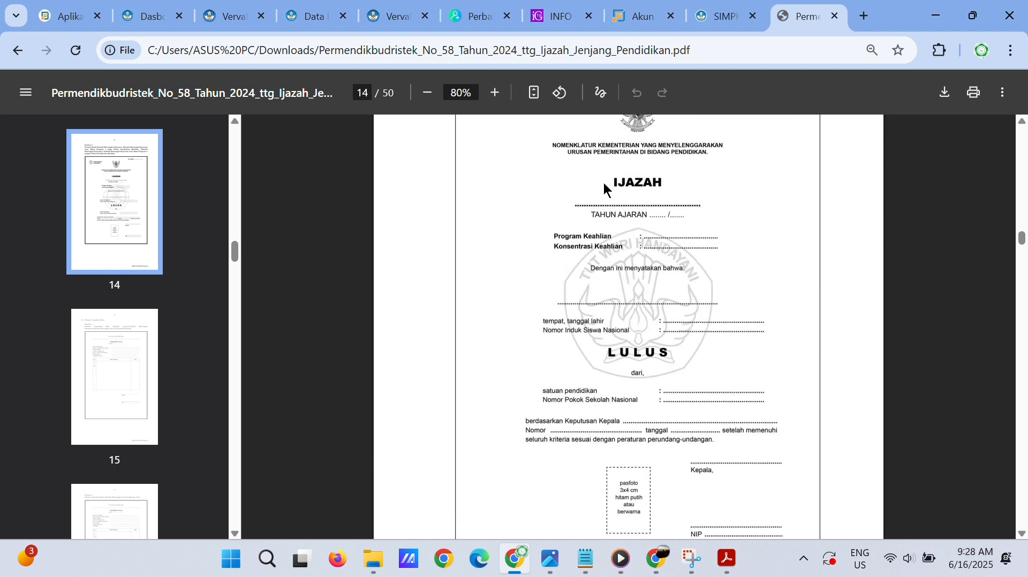
{"action": "scroll", "coordinate": [604, 188], "scroll_direction": "up", "scroll_amount": 1}
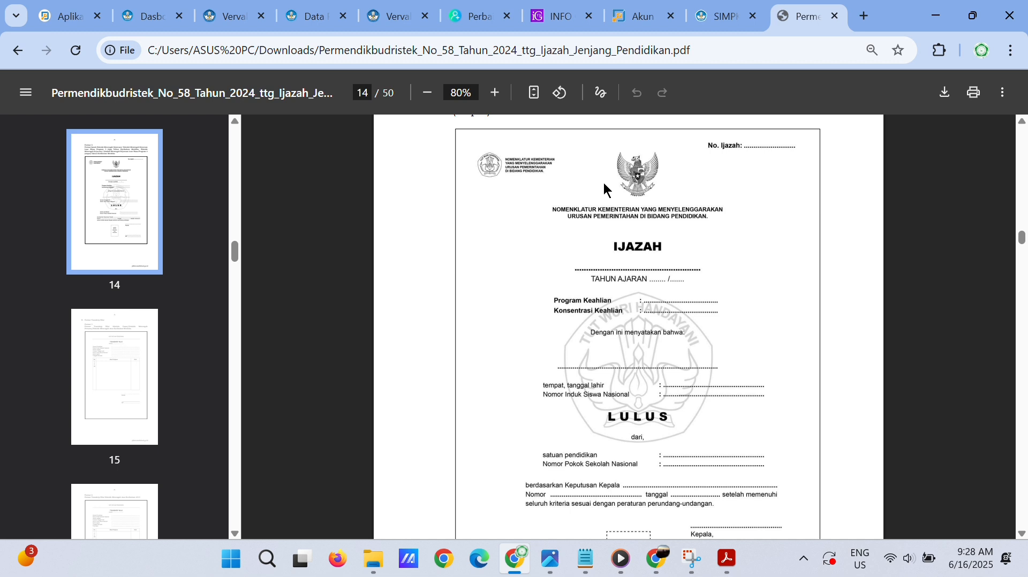
{"action": "scroll", "coordinate": [603, 182], "scroll_direction": "up", "scroll_amount": 1}
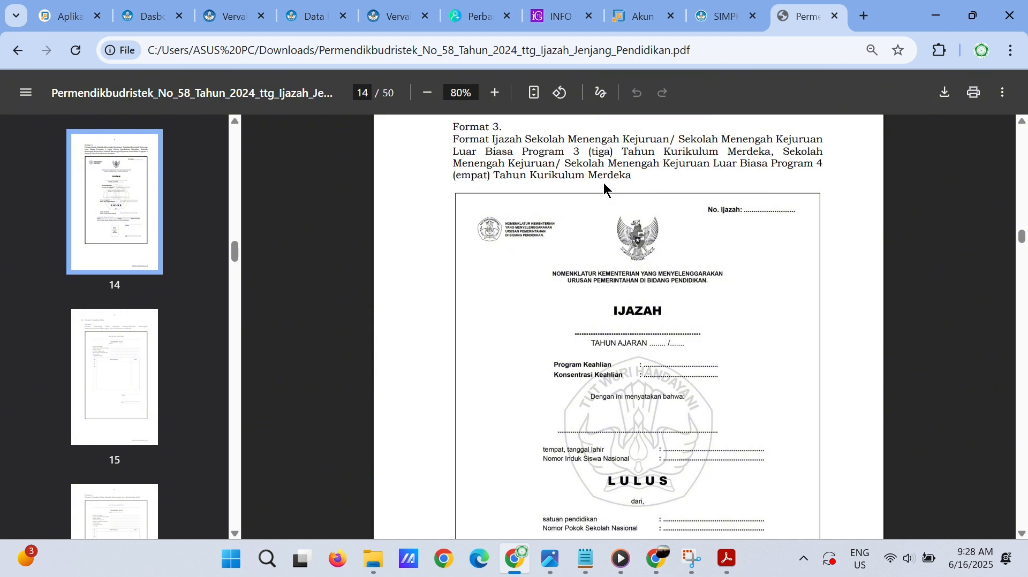
{"action": "scroll", "coordinate": [603, 182], "scroll_direction": "down", "scroll_amount": 1}
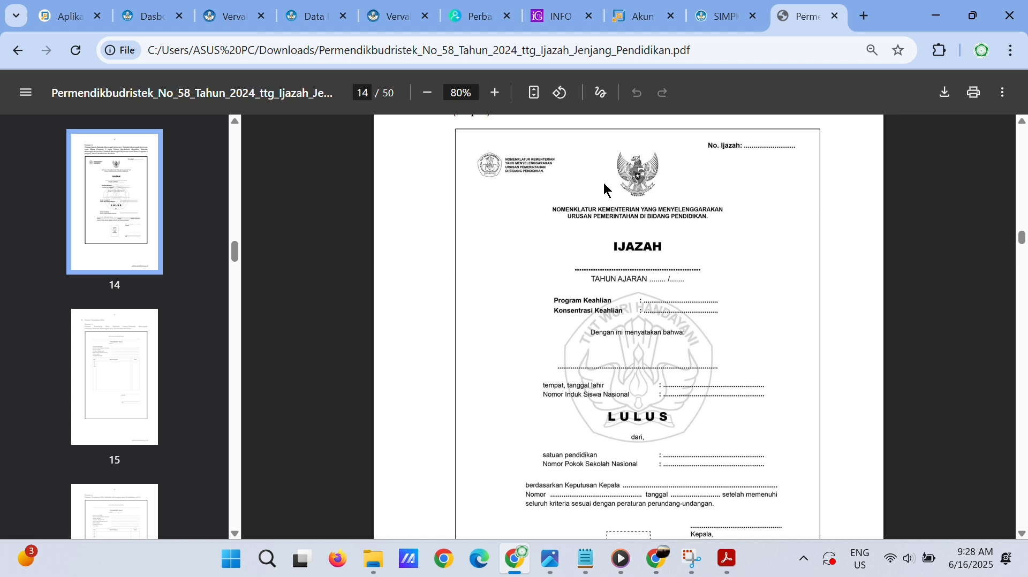
{"action": "scroll", "coordinate": [603, 182], "scroll_direction": "up", "scroll_amount": 2}
{"action": "scroll", "coordinate": [603, 182], "scroll_direction": "down", "scroll_amount": 2}
{"action": "scroll", "coordinate": [607, 190], "scroll_direction": "down", "scroll_amount": 1}
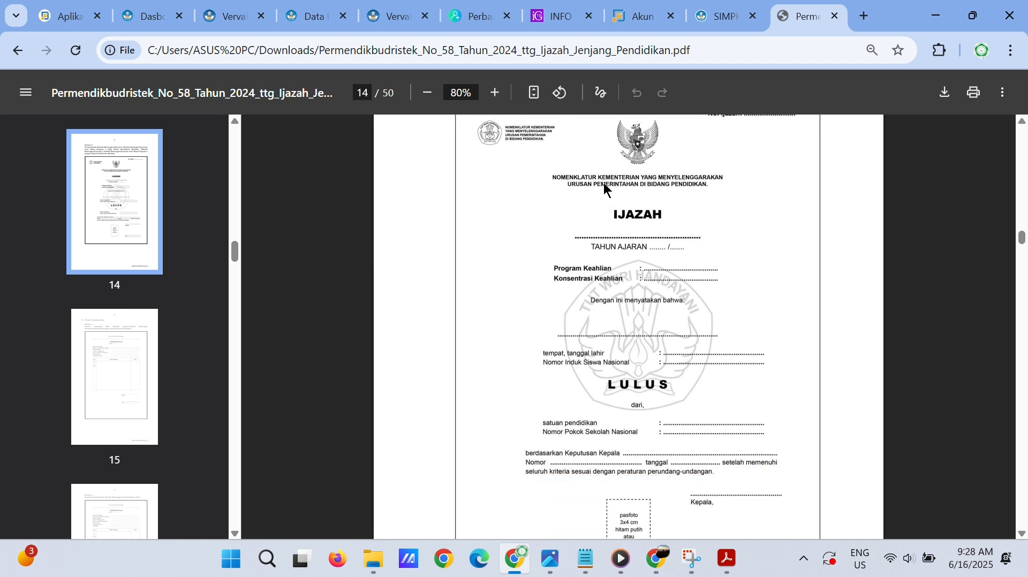
{"action": "scroll", "coordinate": [605, 190], "scroll_direction": "down", "scroll_amount": 1}
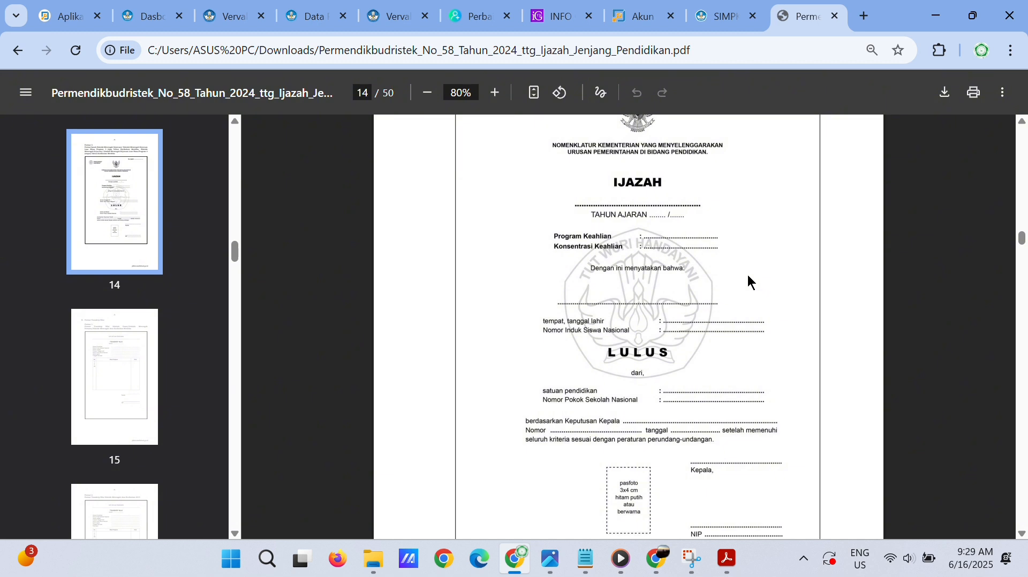
Switch back to the Manajemen Ijazah site and look through the Daftar Jadwal list of stage start and end dates.
{"action": "left_click", "coordinate": [252, 8]}
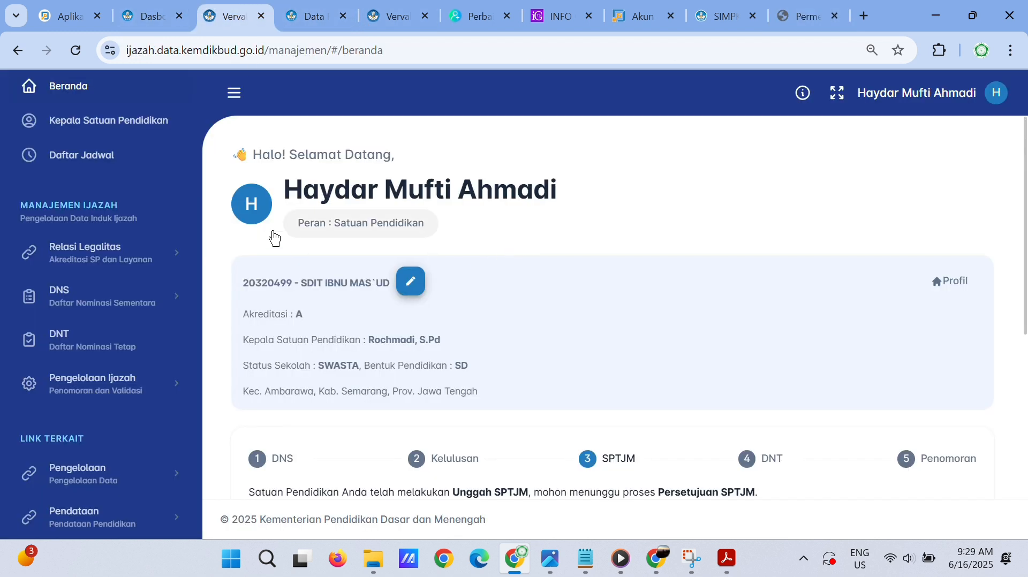
{"action": "left_click", "coordinate": [138, 162]}
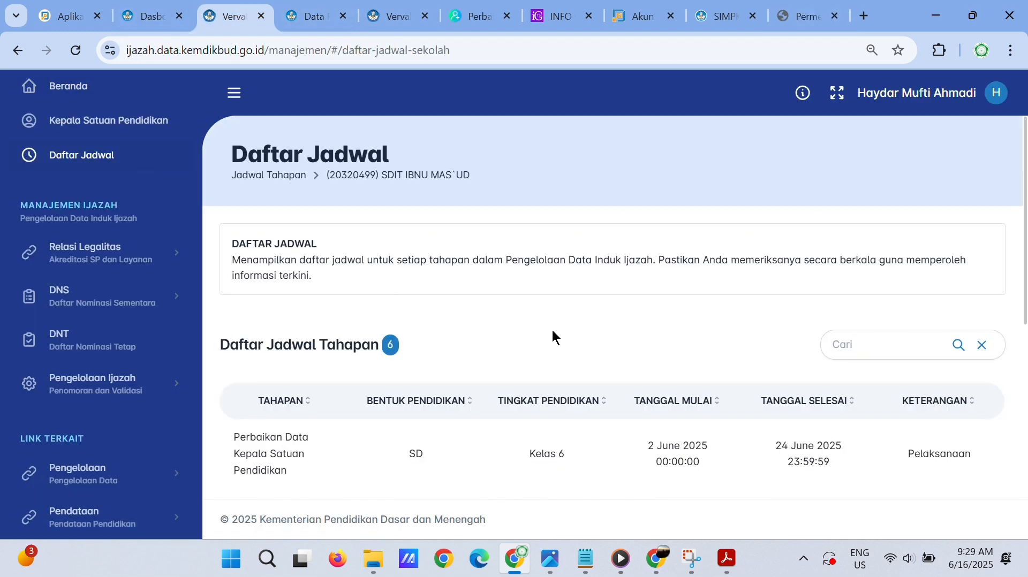
{"action": "scroll", "coordinate": [552, 329], "scroll_direction": "down", "scroll_amount": 5}
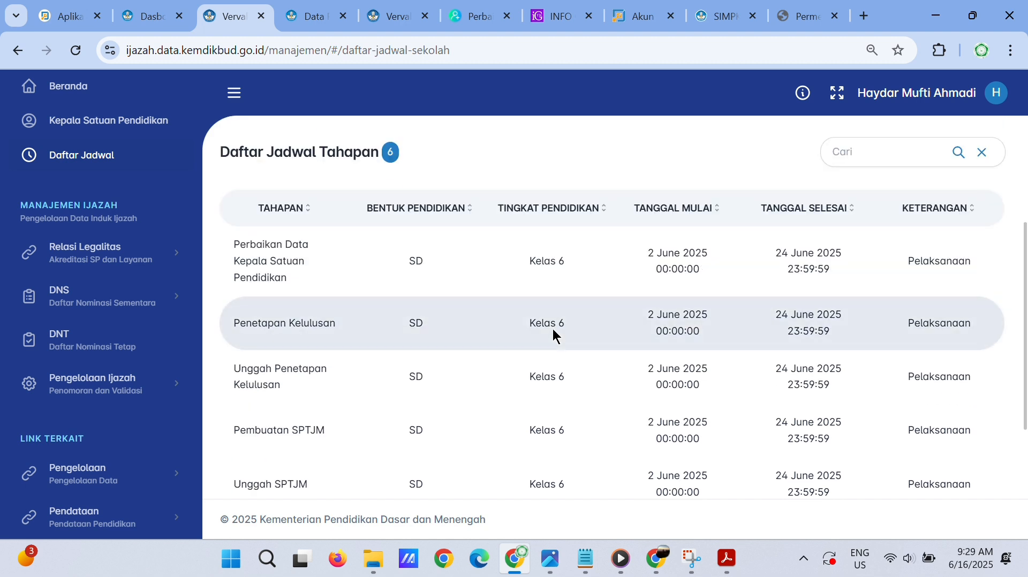